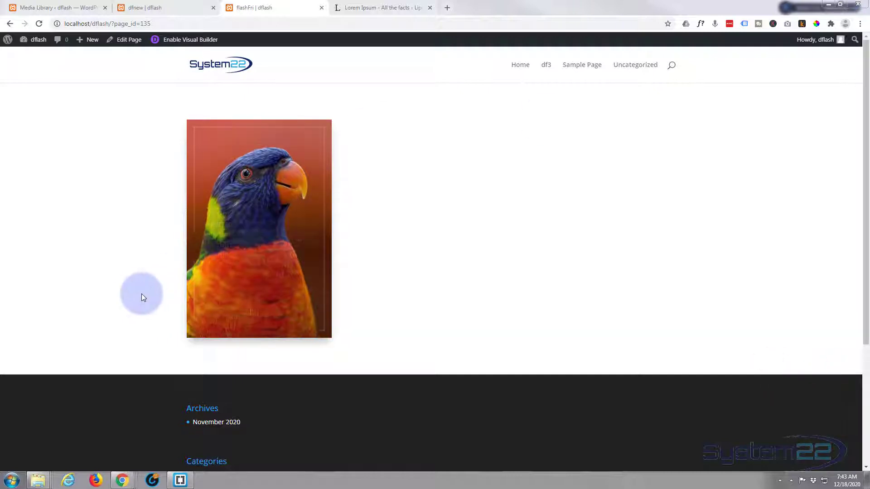
Step: Enable the Visual Builder on the page and insert an Image Hover module in the row's middle column
mouse_move(293, 271)
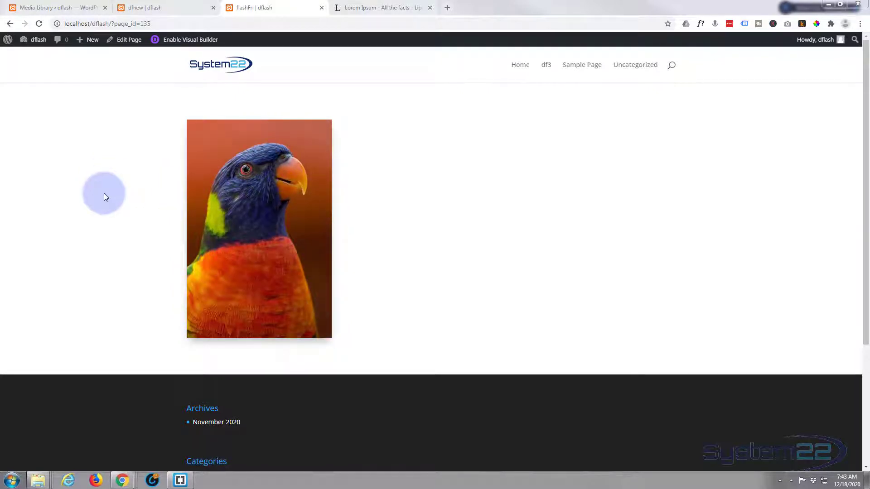
left_click(185, 43)
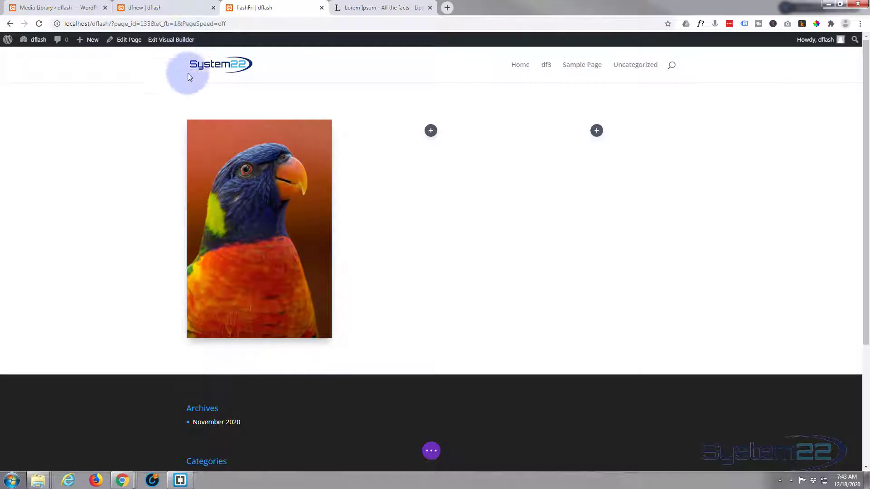
left_click(430, 131)
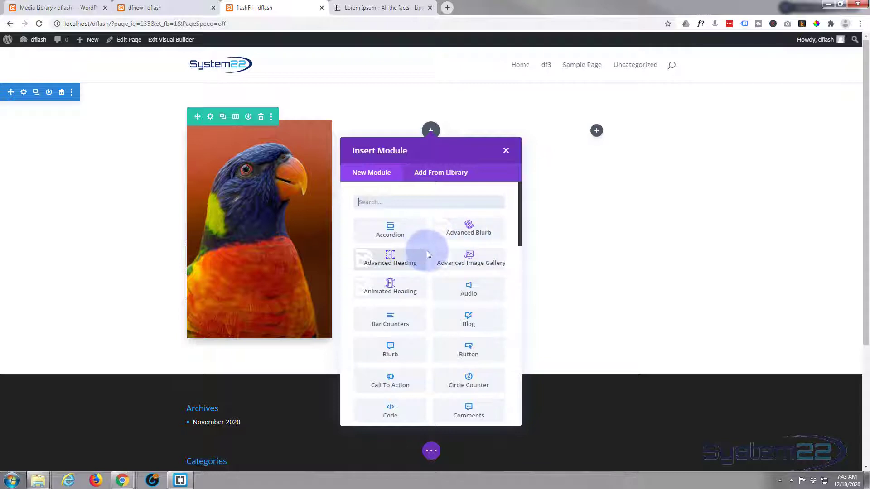
scroll(427, 250, "down", 2)
scroll(427, 246, "down", 2)
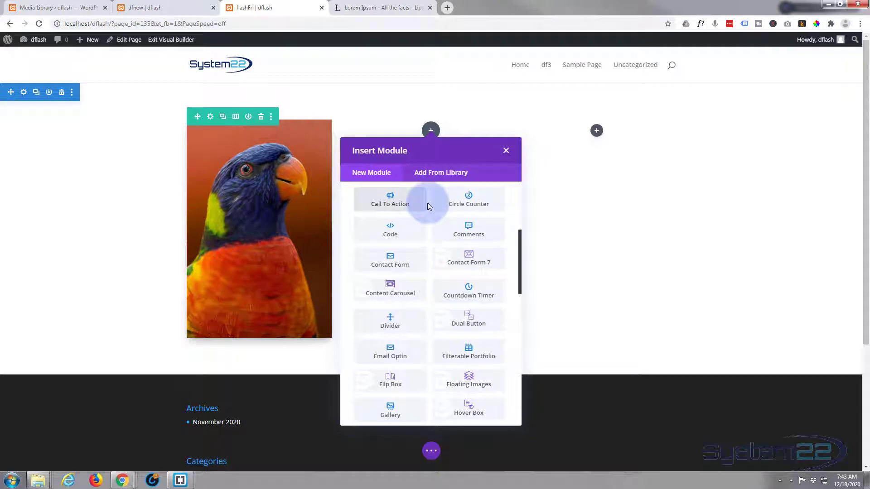
scroll(428, 204, "down", 1)
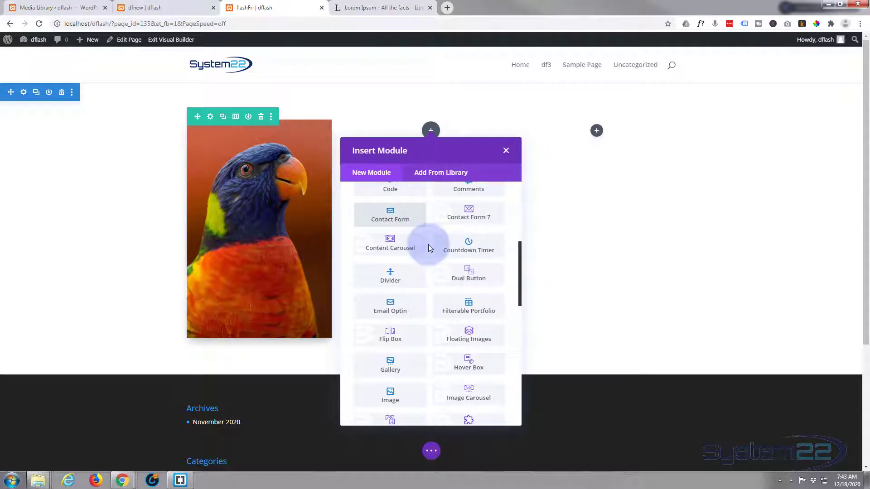
scroll(409, 323, "down", 1)
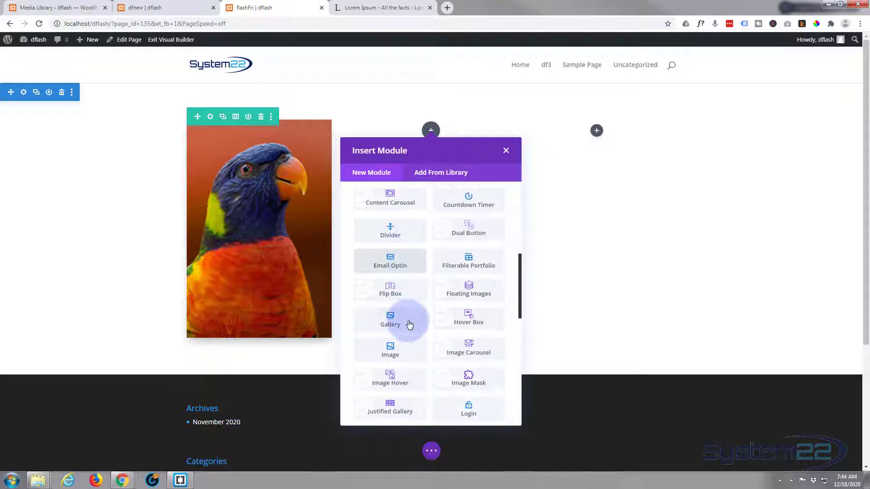
scroll(409, 323, "down", 1)
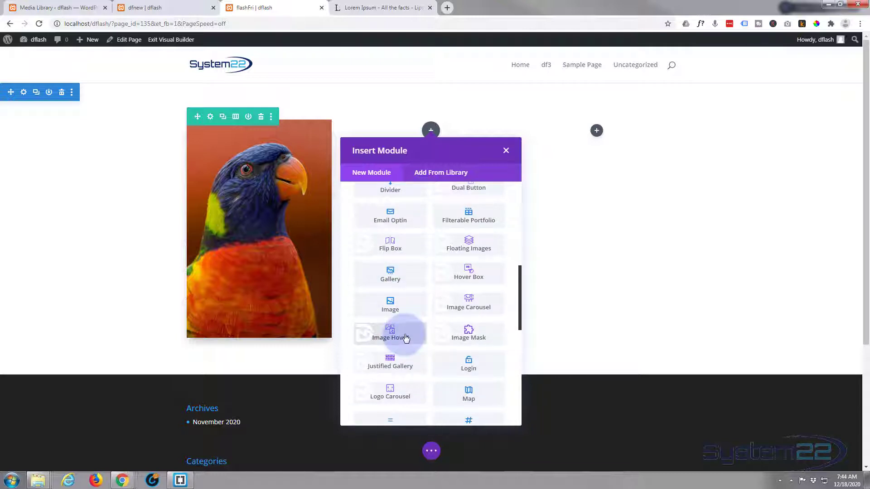
left_click(406, 337)
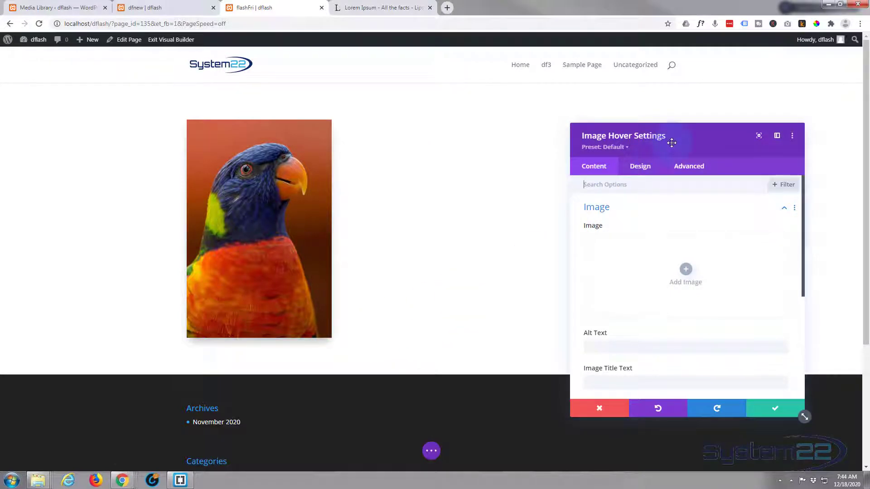
Step: Set the module's image to the breakfast plates photo on dark wood from the Media Library
left_click_drag(671, 142, 667, 98)
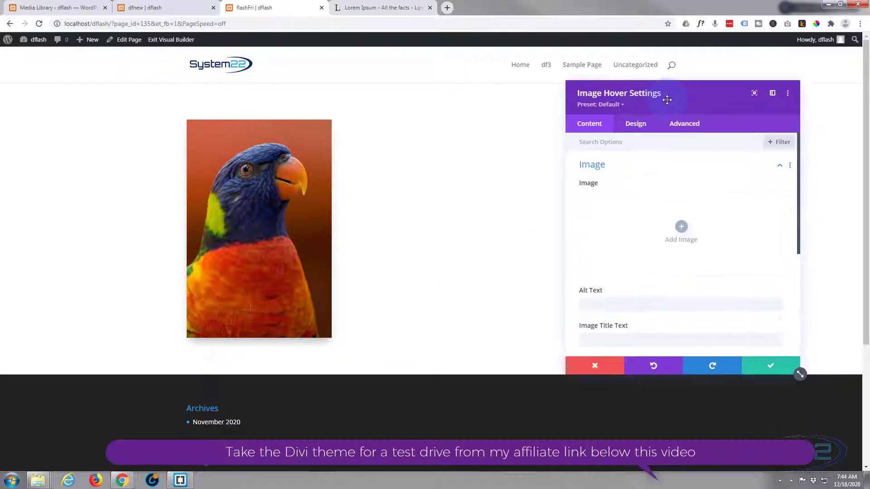
left_click(681, 226)
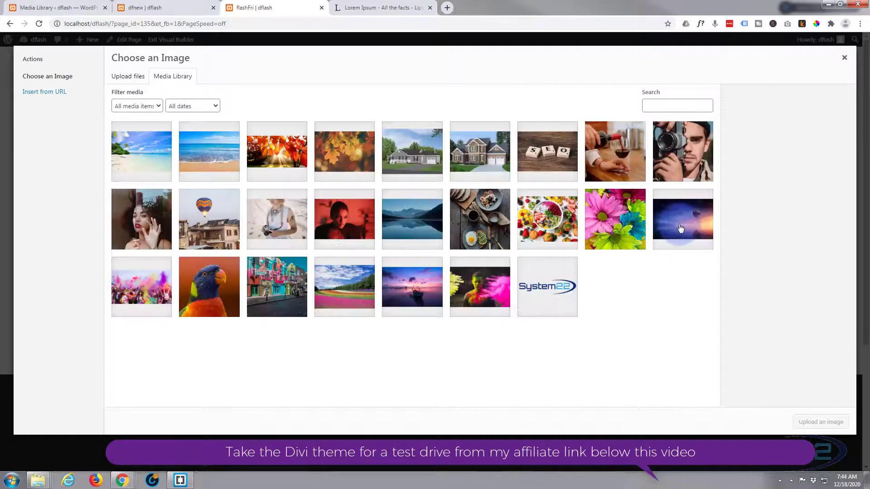
left_click(483, 226)
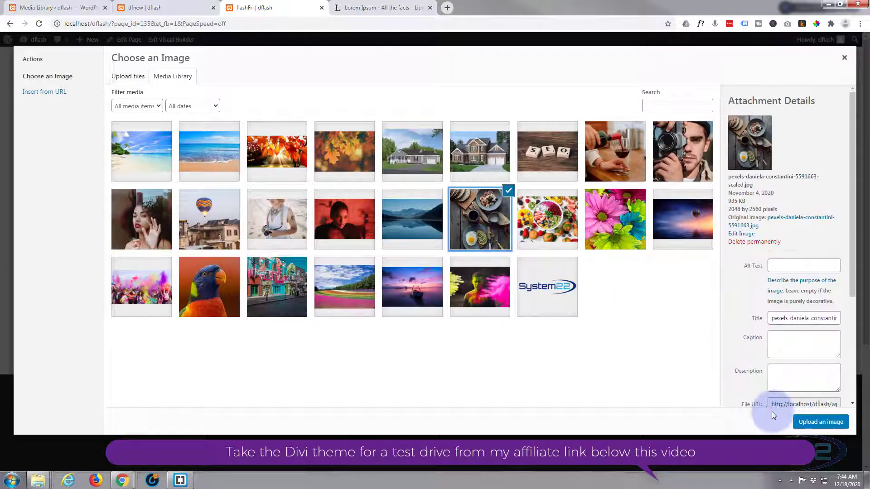
left_click(820, 422)
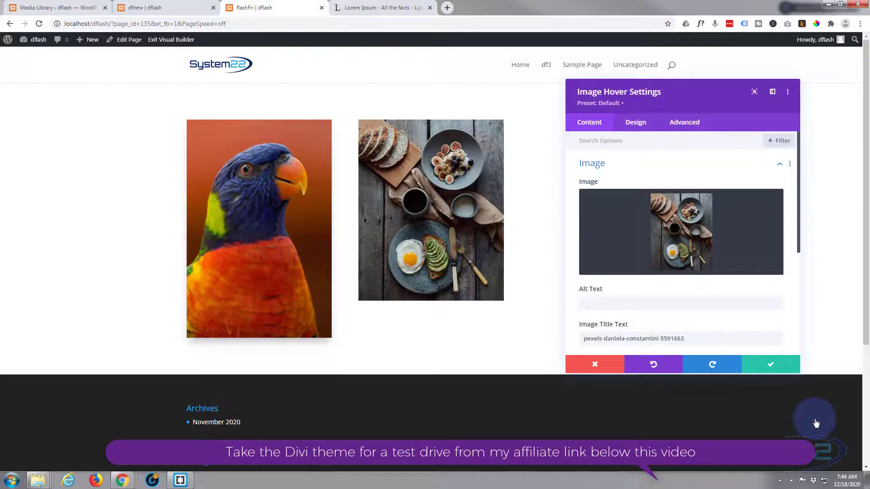
Step: Review the breakfast photo's attachment details, including its title, in the WordPress Media Library and return to the page builder
mouse_move(474, 215)
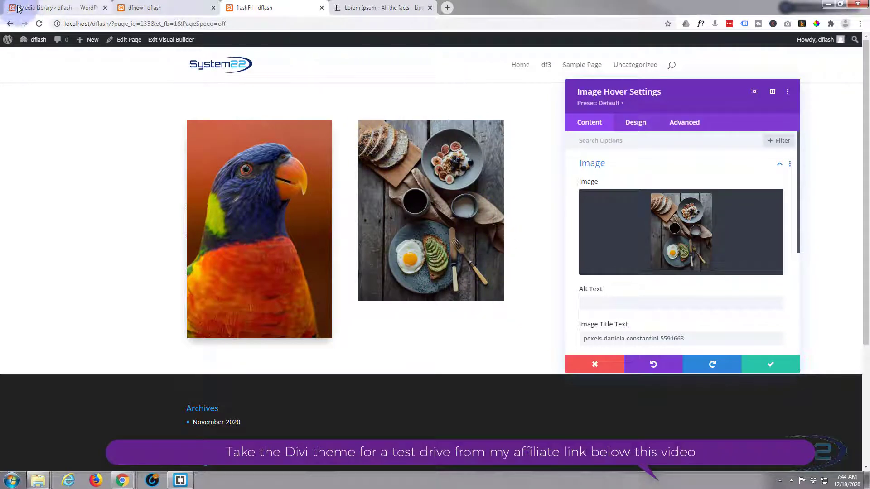
left_click(32, 7)
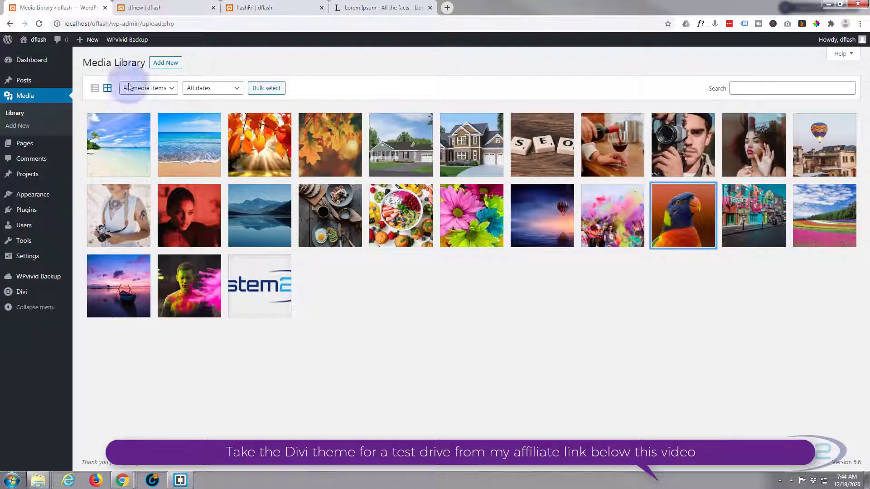
left_click(325, 218)
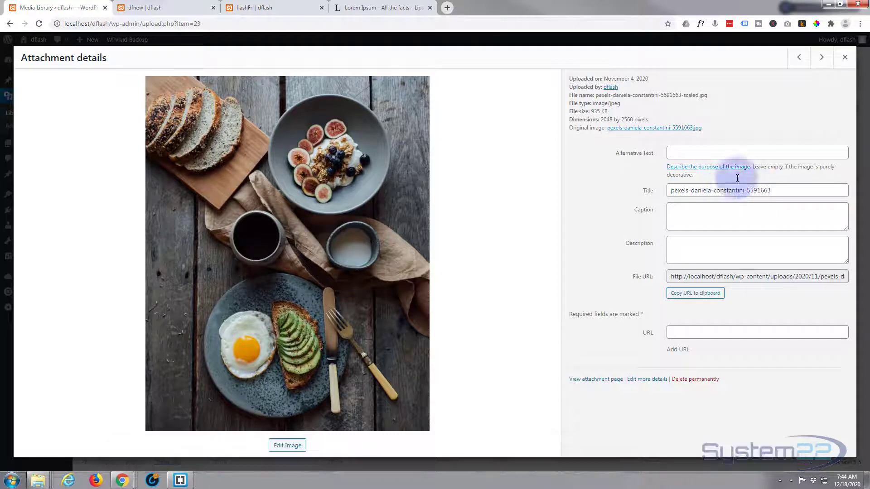
left_click(287, 7)
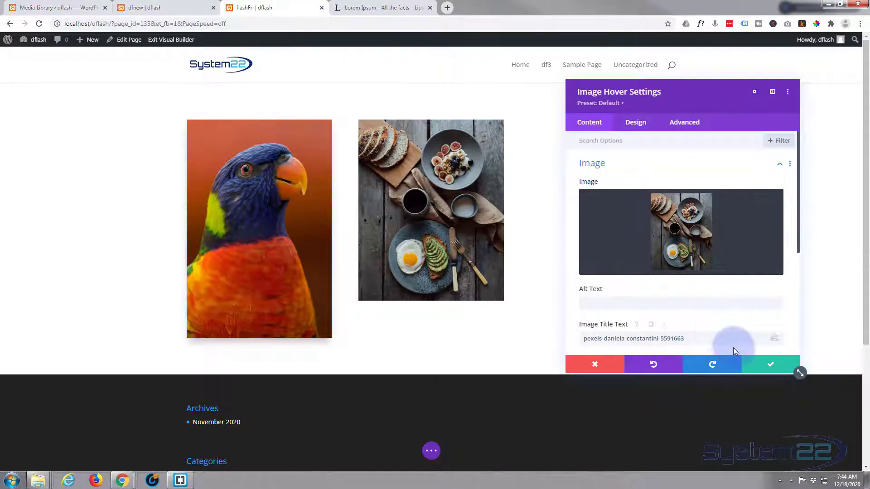
Step: Replace the image title text with "My New Title -" followed by the copied Lorem ipsum paragraph, and preview it on the image
scroll(605, 282, "down", 1)
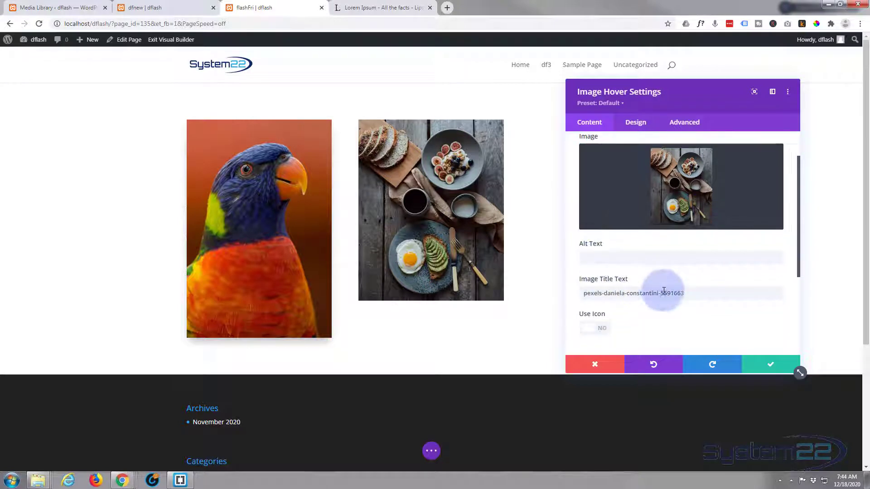
left_click_drag(684, 293, 581, 292)
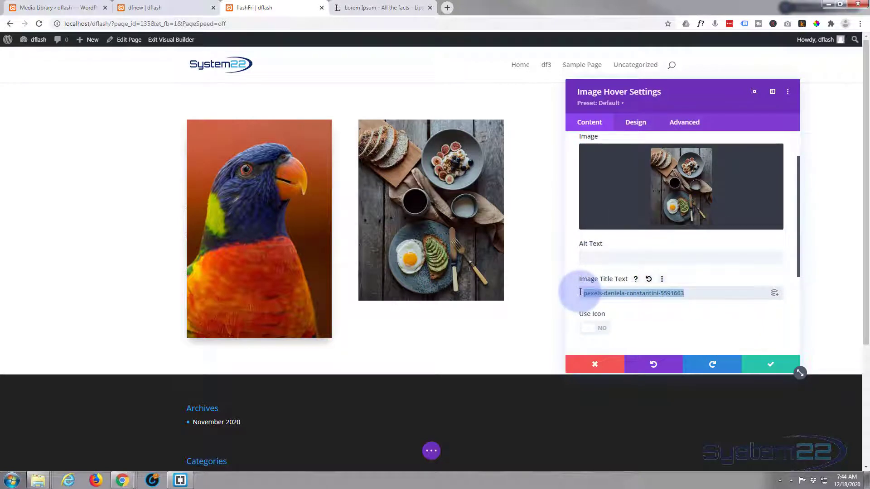
type("My New Title")
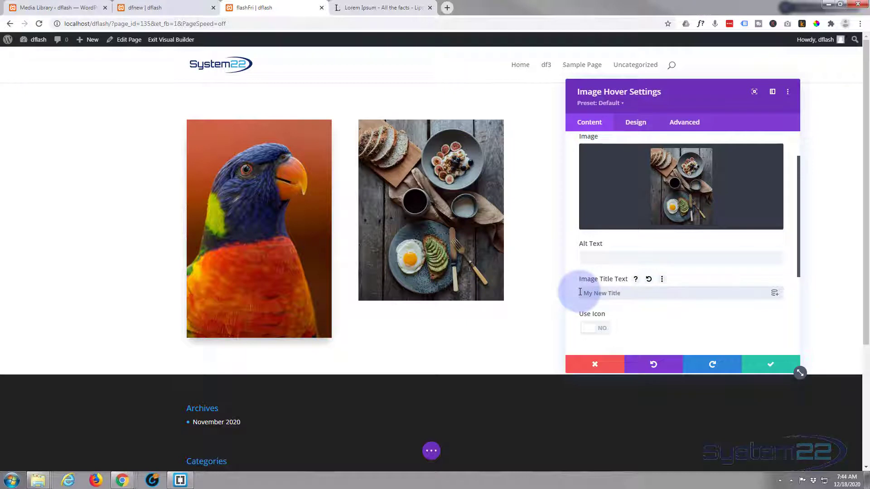
mouse_move(385, 149)
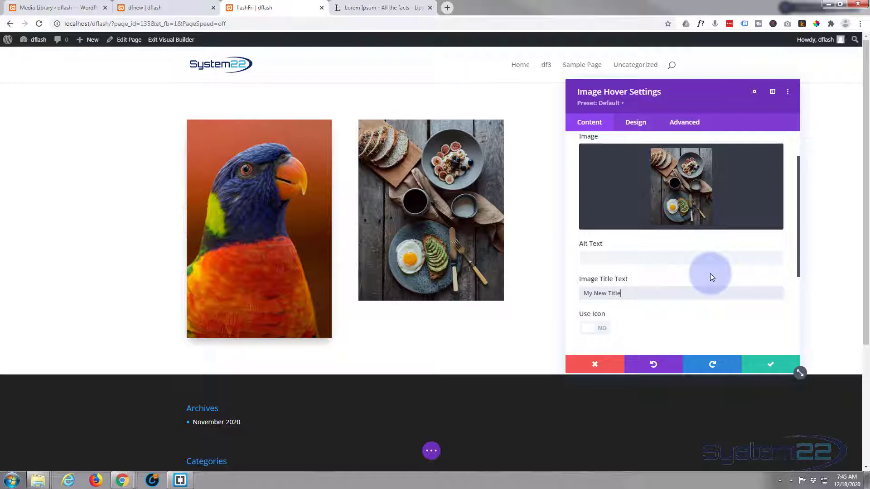
type("-")
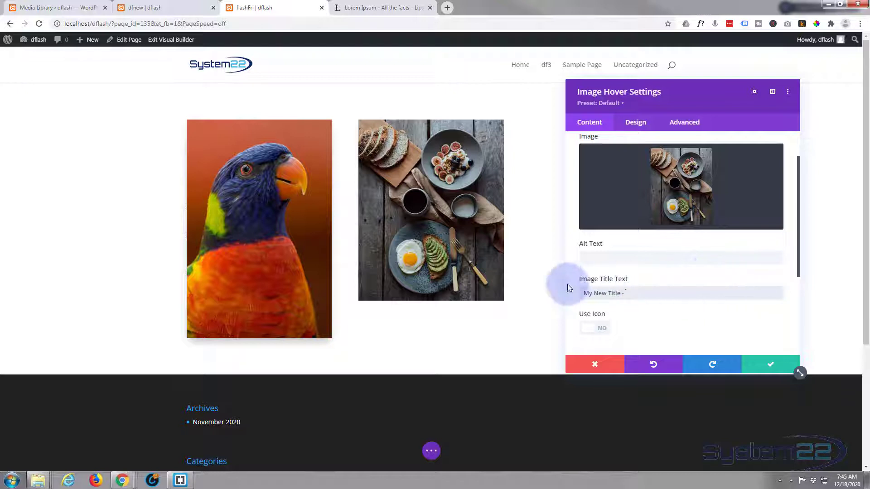
key("ctrl+v")
mouse_move(462, 236)
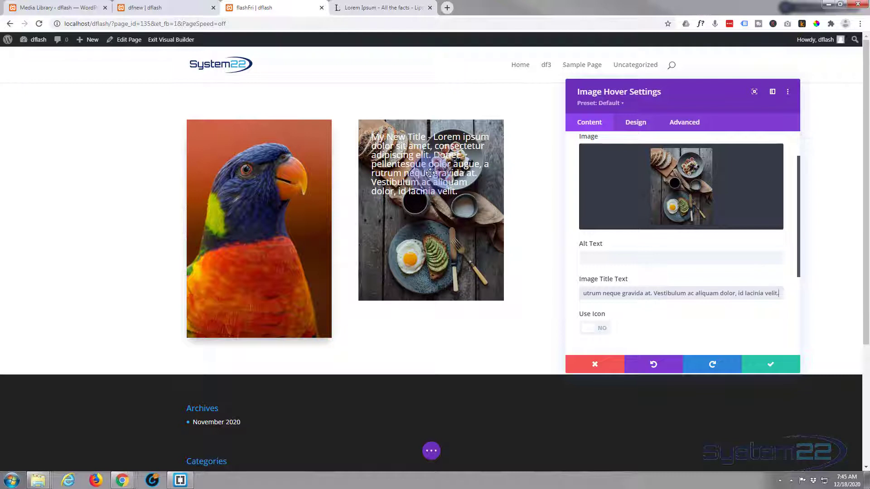
Step: Turn on the icon for the image hover content and choose the circled question mark
scroll(676, 268, "down", 2)
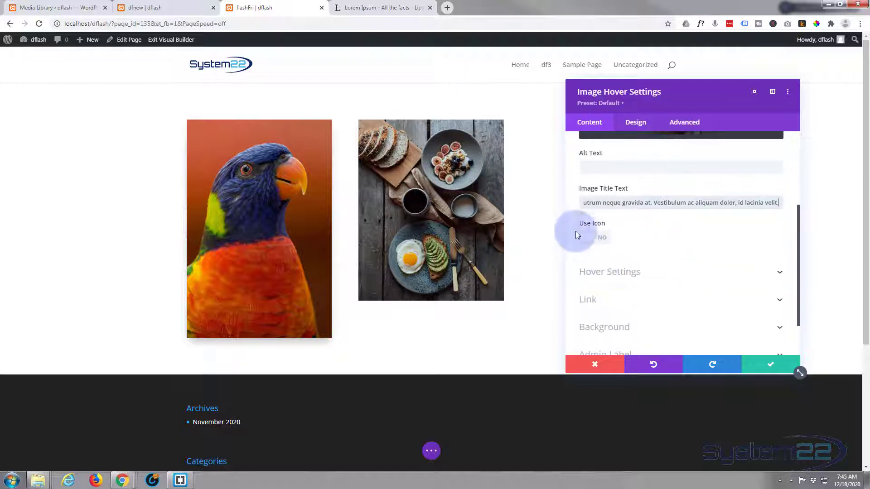
left_click(601, 238)
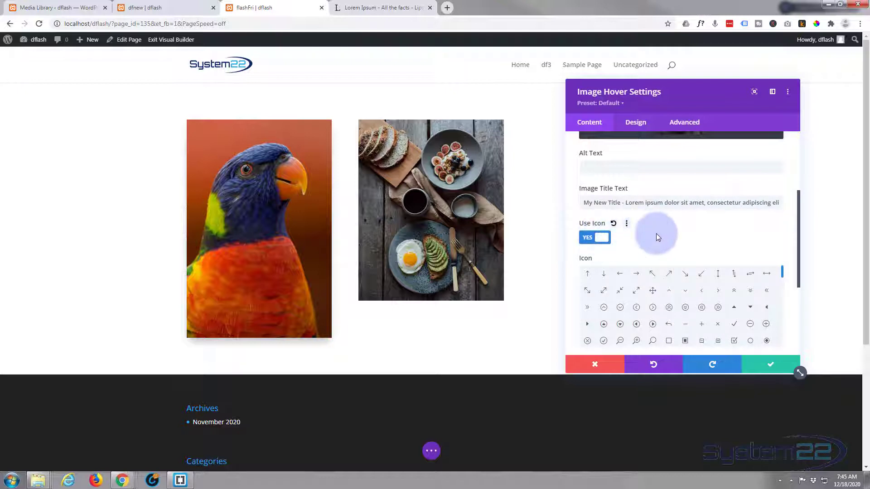
mouse_move(410, 191)
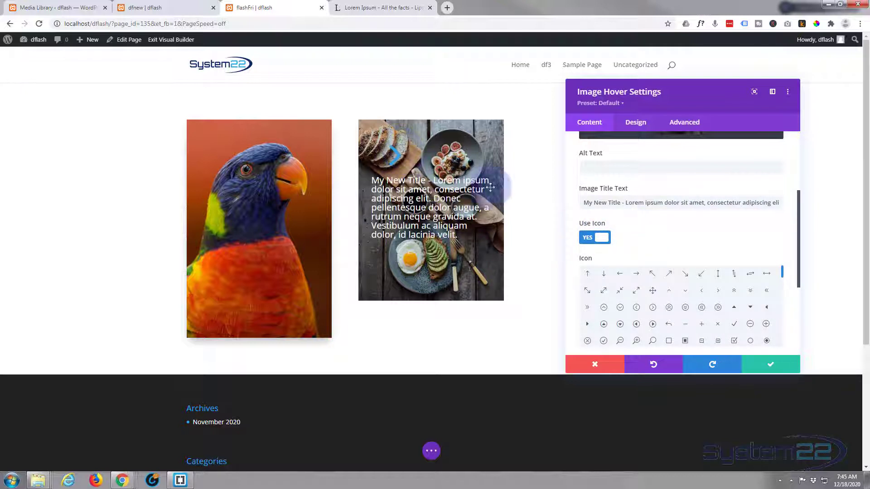
scroll(687, 295, "down", 1)
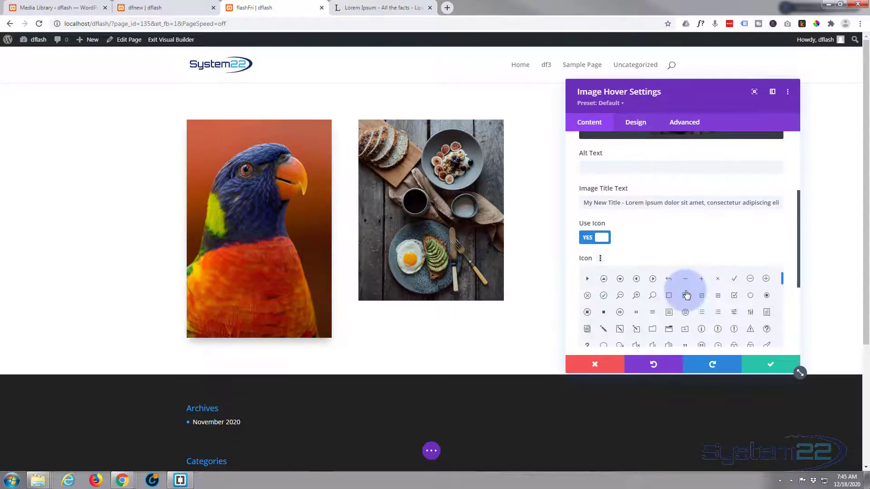
scroll(687, 295, "down", 1)
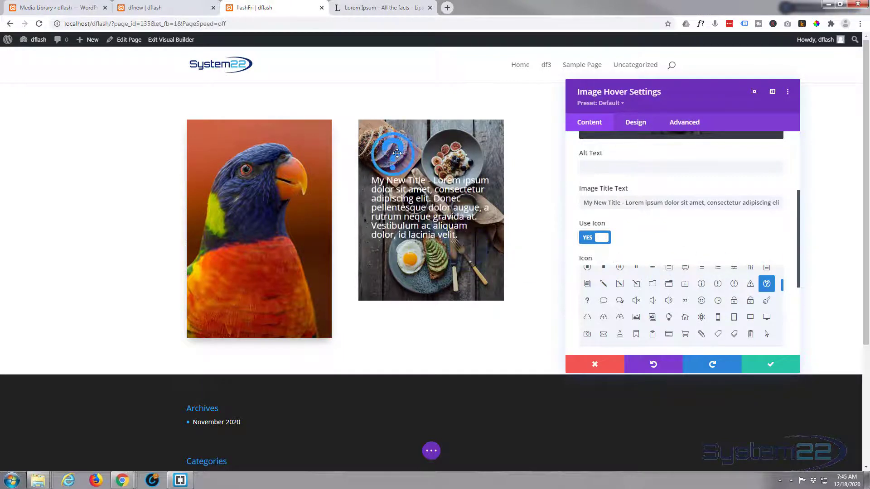
Step: Turn on the overlay in the module's Hover Settings and preview it on the breakfast image
scroll(629, 250, "down", 2)
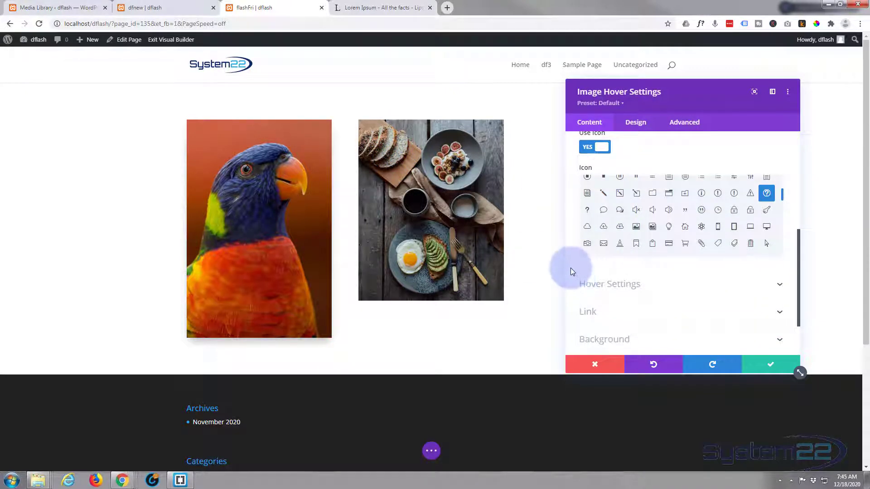
scroll(569, 267, "down", 1)
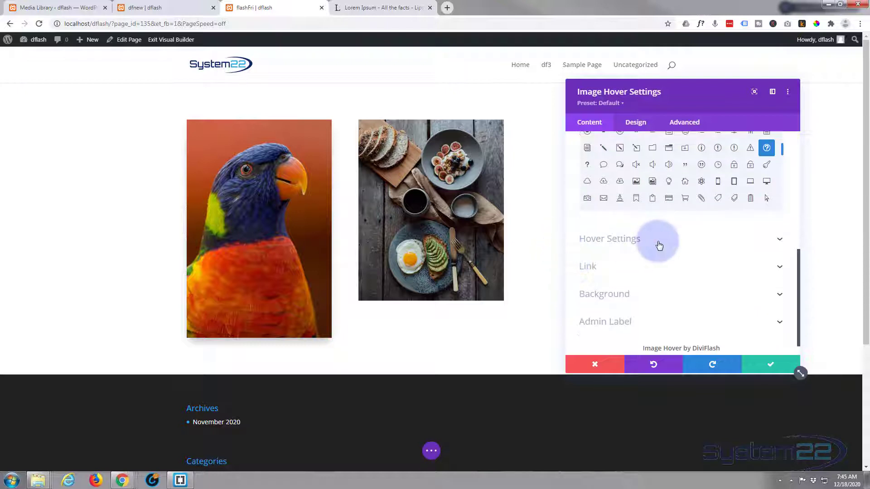
left_click(686, 245)
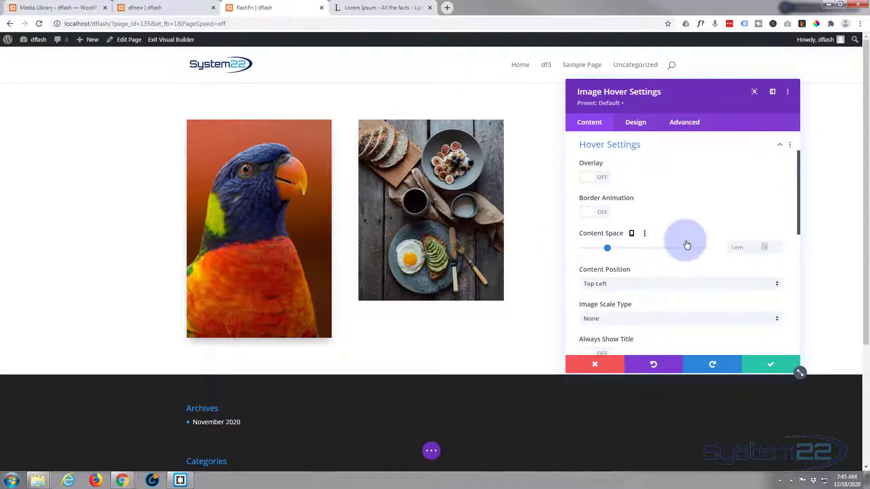
left_click(607, 179)
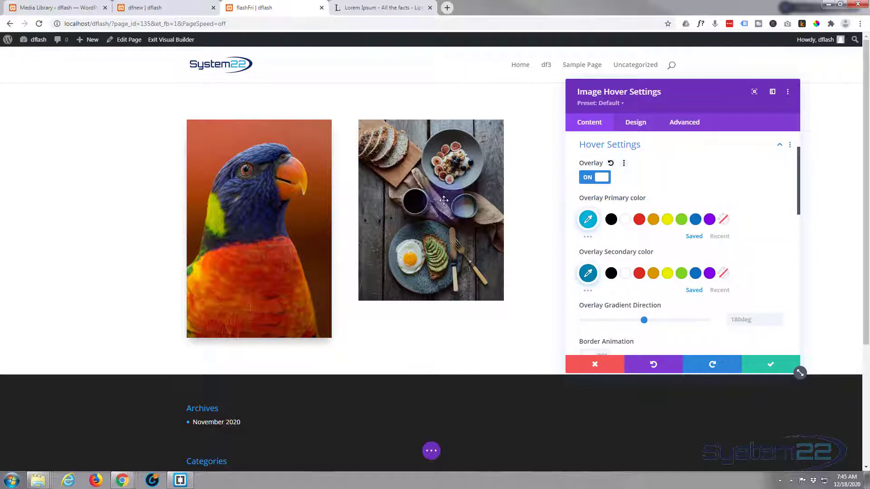
mouse_move(442, 200)
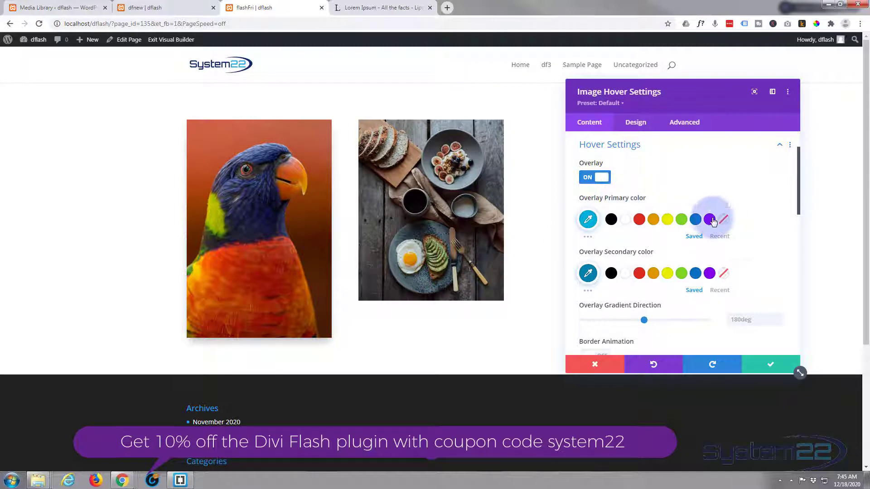
Step: Set the overlay primary color to purple and the secondary color to blue #0c71c3, and preview the gradient
left_click(710, 220)
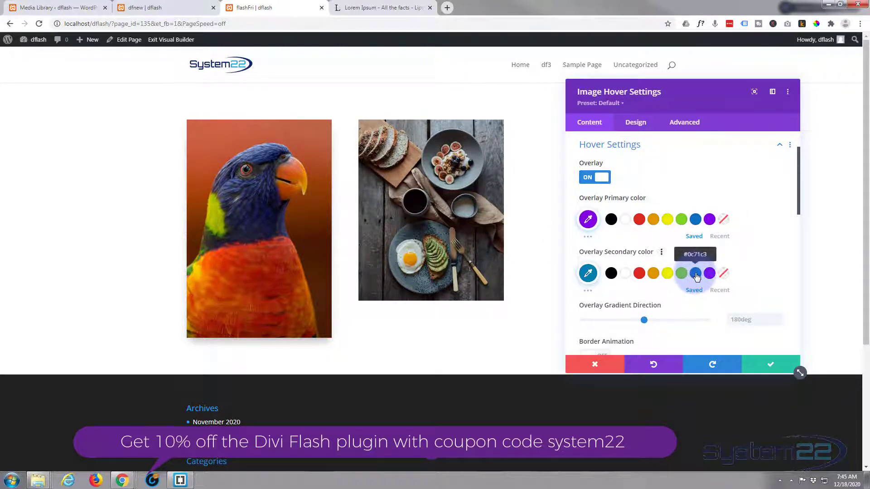
mouse_move(483, 223)
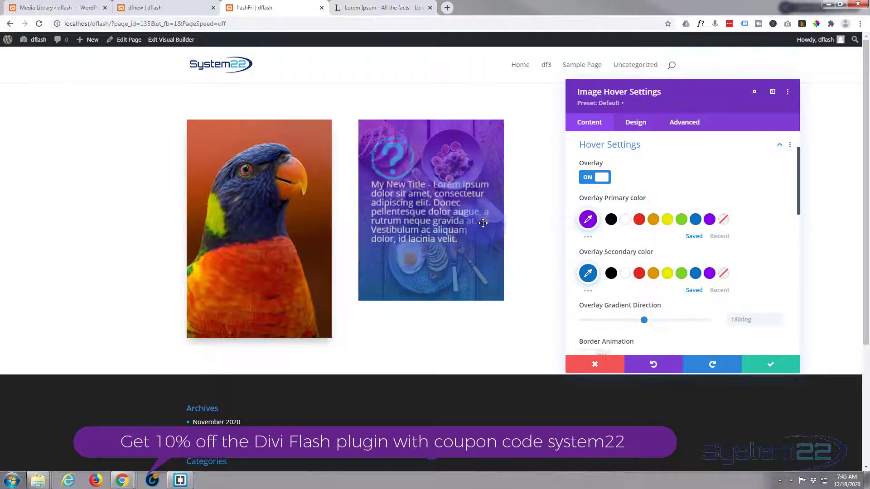
Step: Make the overlay primary color semi-transparent by changing its hex value to #8300e975
left_click(588, 220)
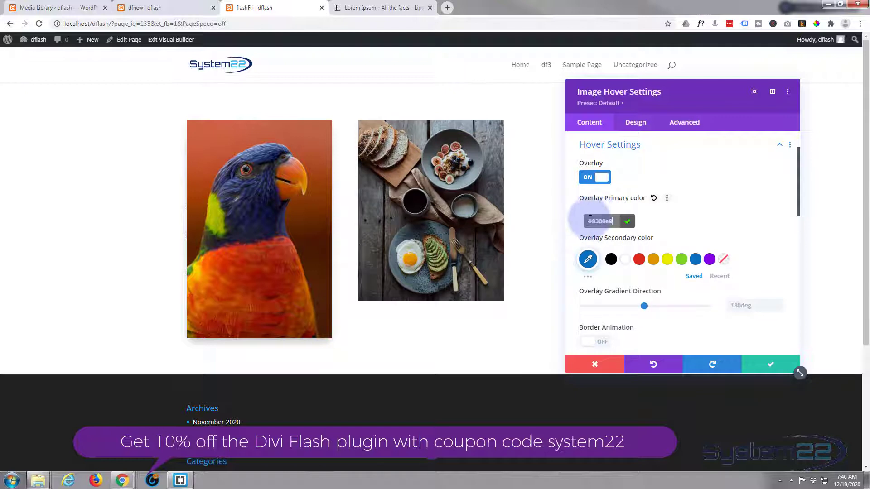
left_click(662, 190)
left_click(727, 179)
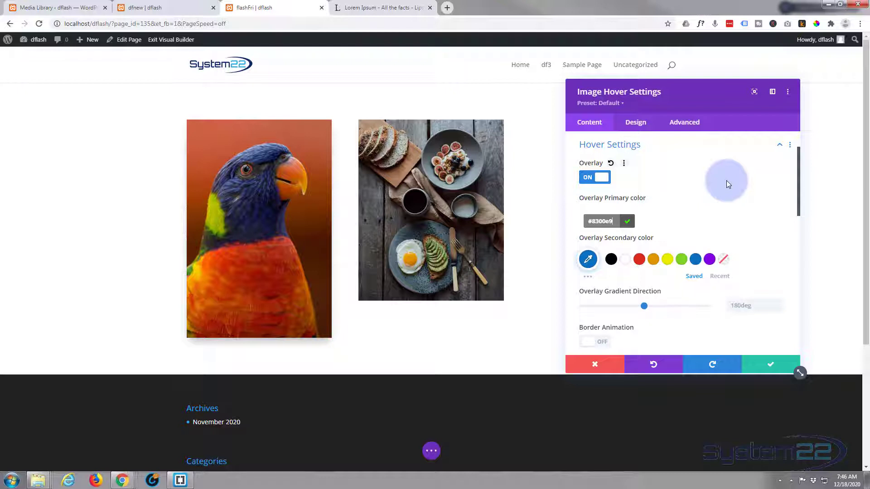
type("75")
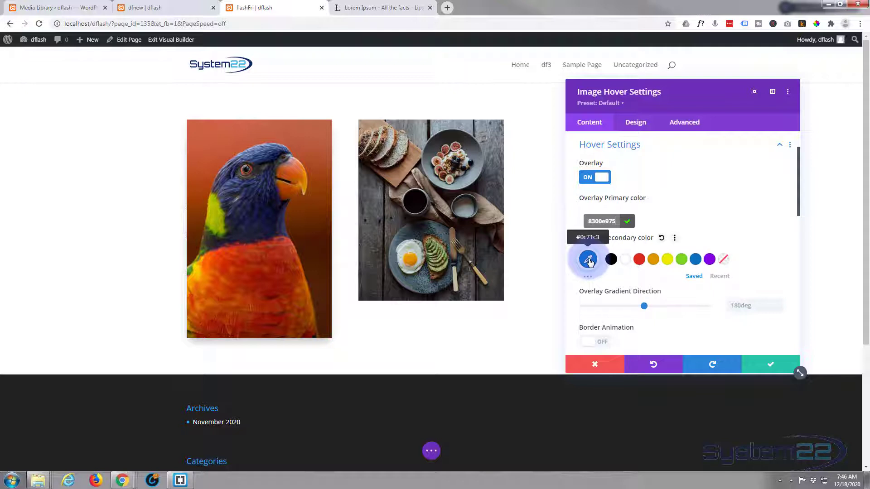
Step: Make the overlay secondary color semi-transparent with the hex value #0c71c375, and preview the gradient on the breakfast image
left_click(590, 261)
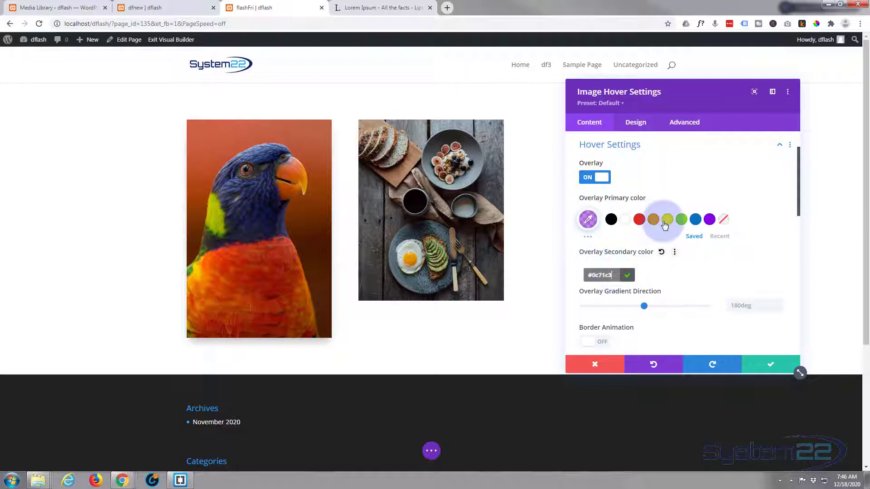
type("75")
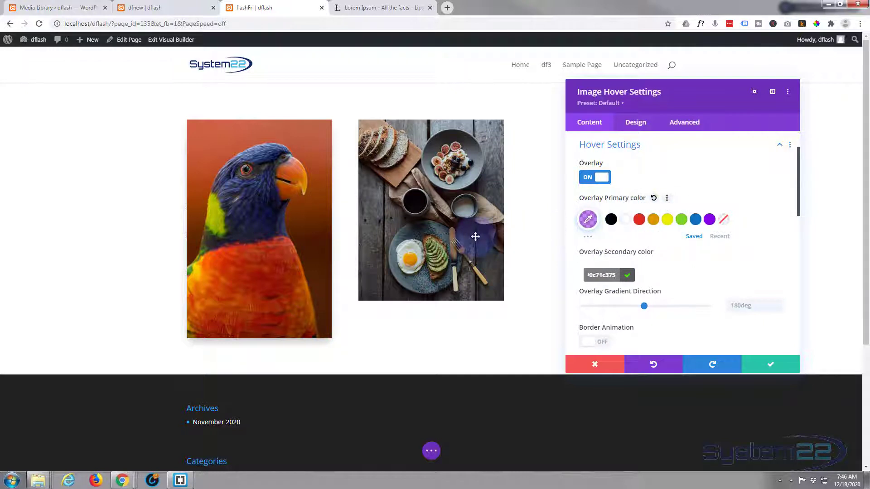
mouse_move(475, 236)
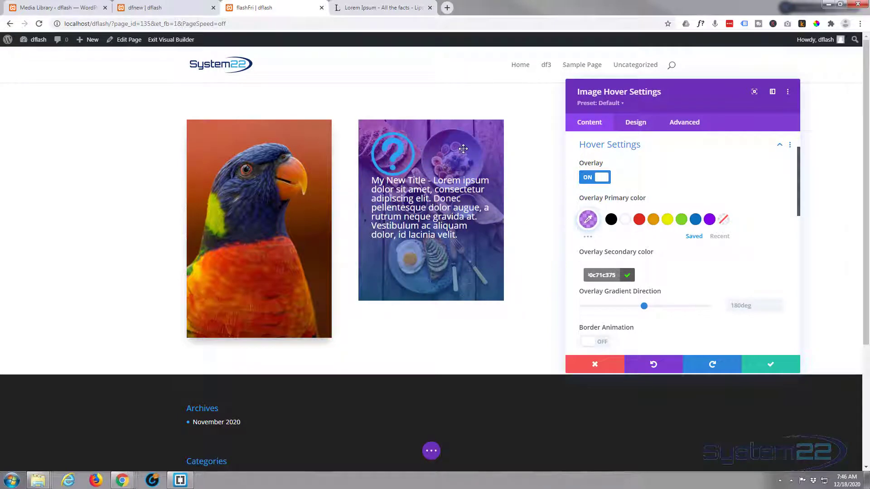
left_click(688, 263)
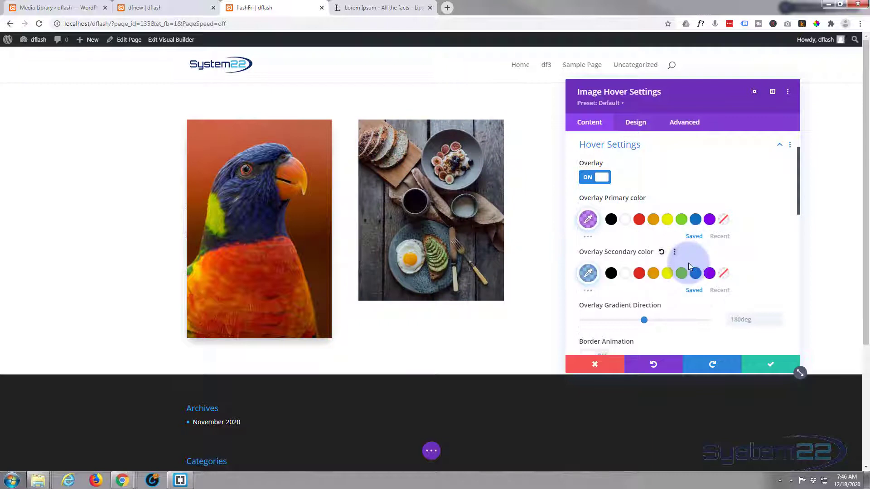
Step: Turn on the border animation for the hover effect and set the border width to 2px, previewing the border
scroll(695, 249, "down", 2)
scroll(694, 246, "down", 1)
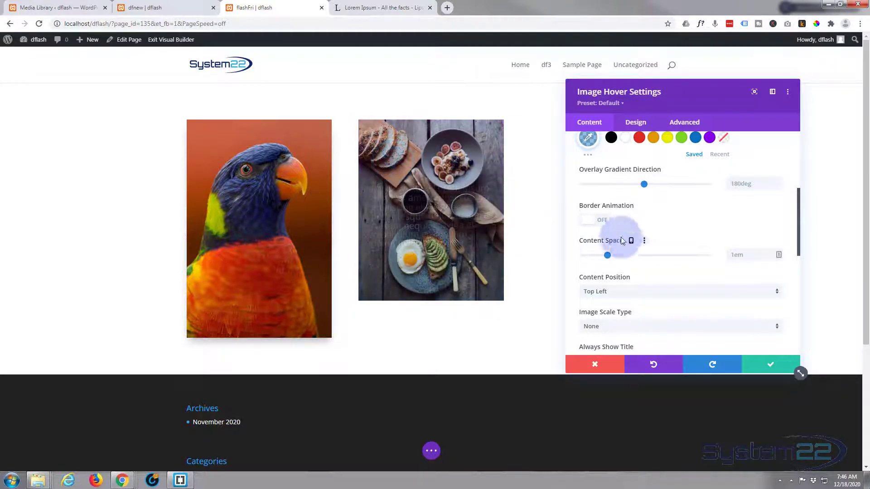
left_click(603, 220)
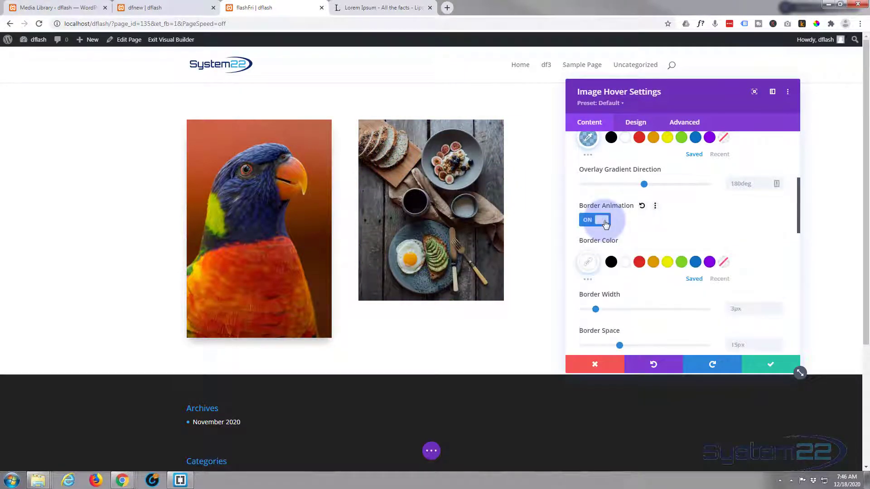
mouse_move(461, 140)
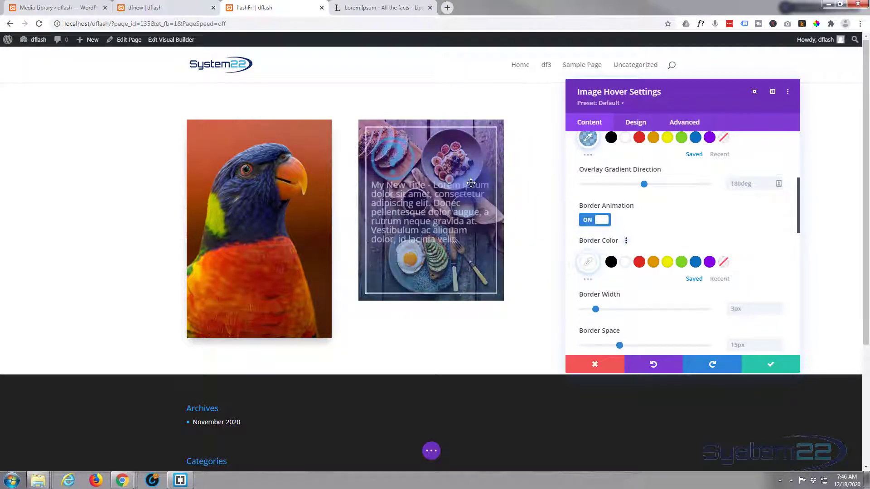
scroll(686, 232, "down", 2)
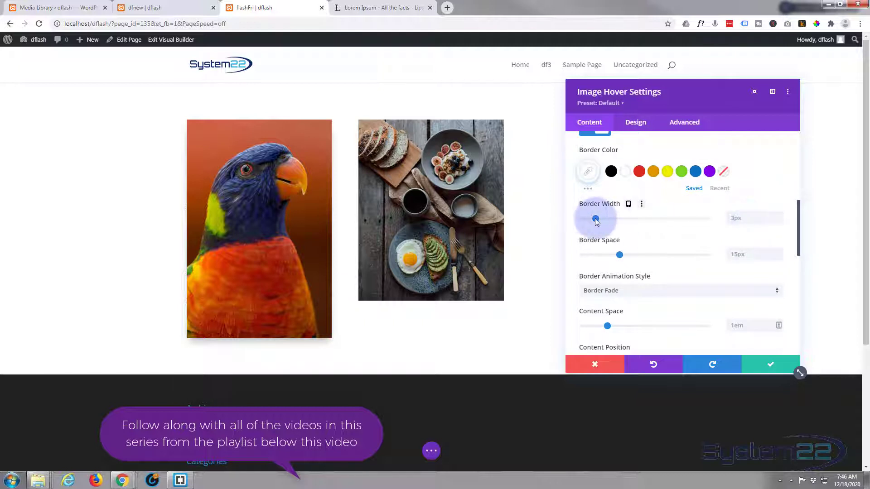
left_click_drag(595, 220, 588, 219)
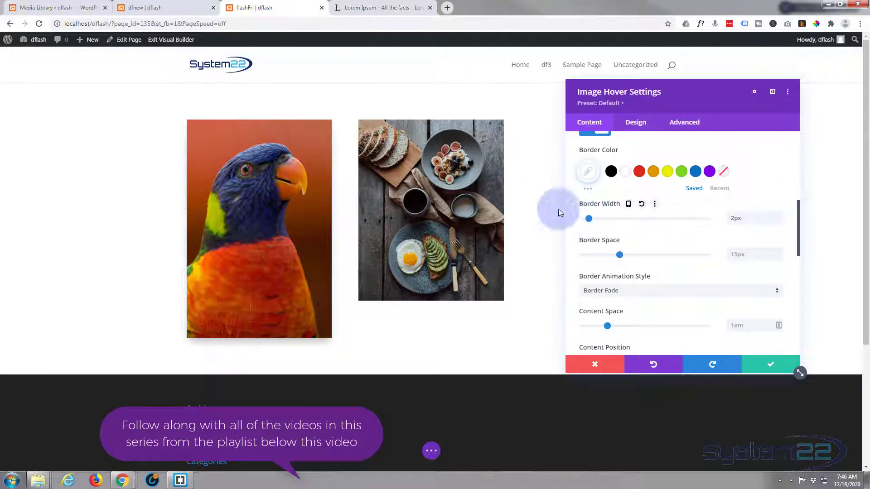
mouse_move(461, 201)
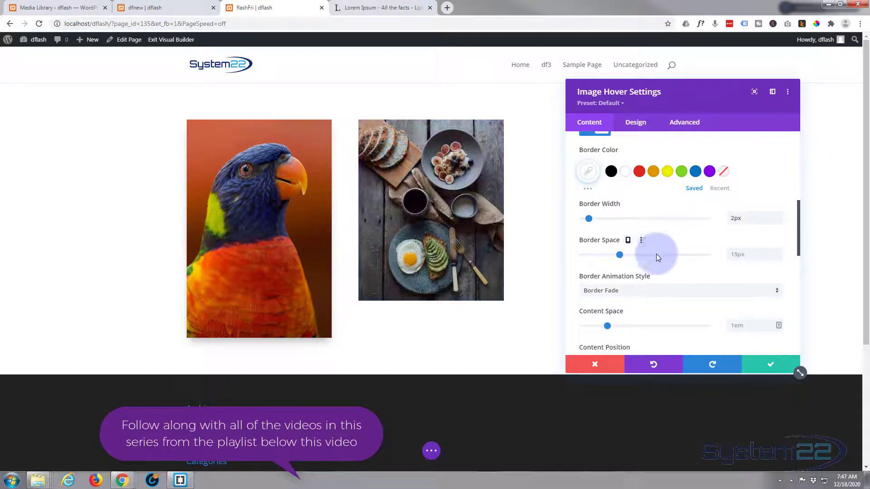
Step: Try a border space of 20px, preview it on the breakfast image, and restore the default spacing
left_click_drag(620, 256, 633, 257)
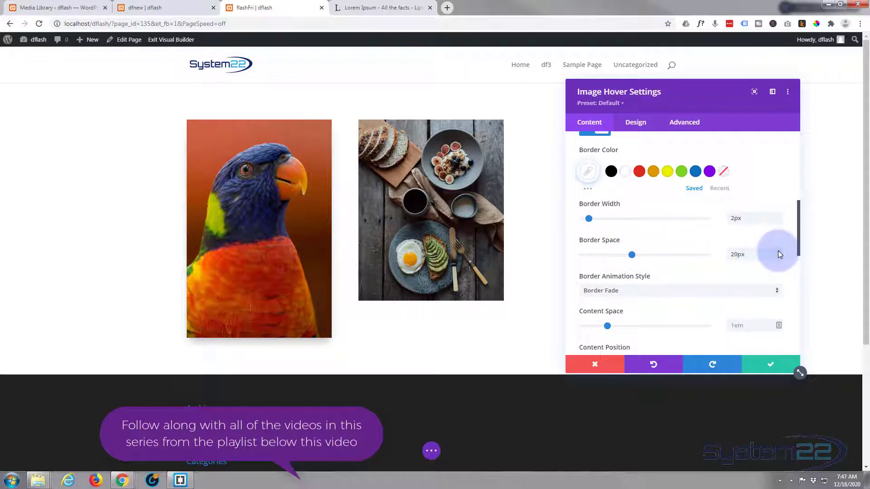
mouse_move(378, 239)
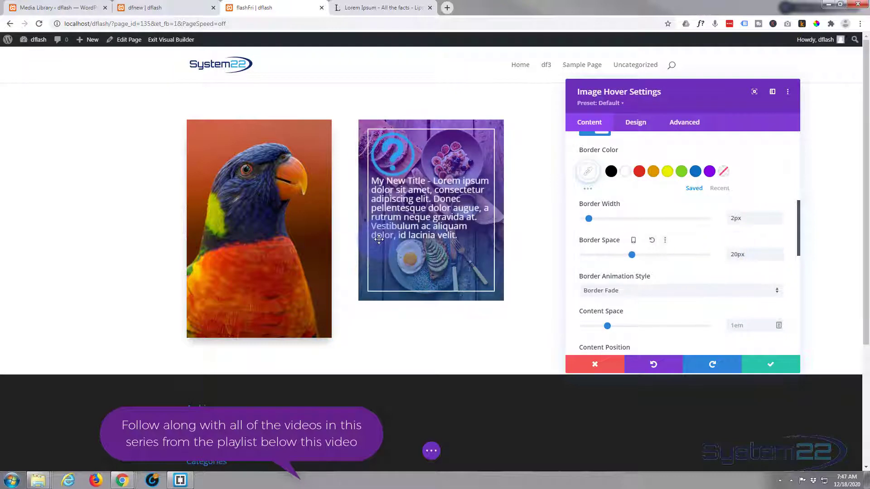
left_click(752, 297)
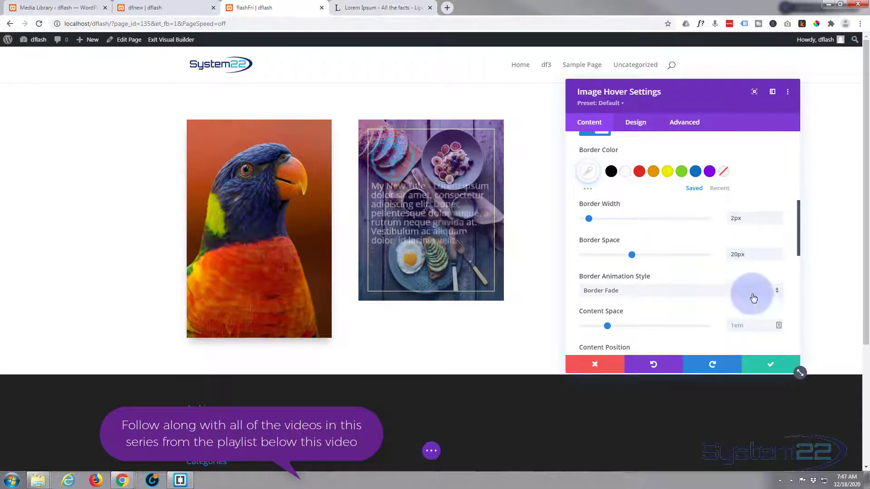
left_click(727, 253)
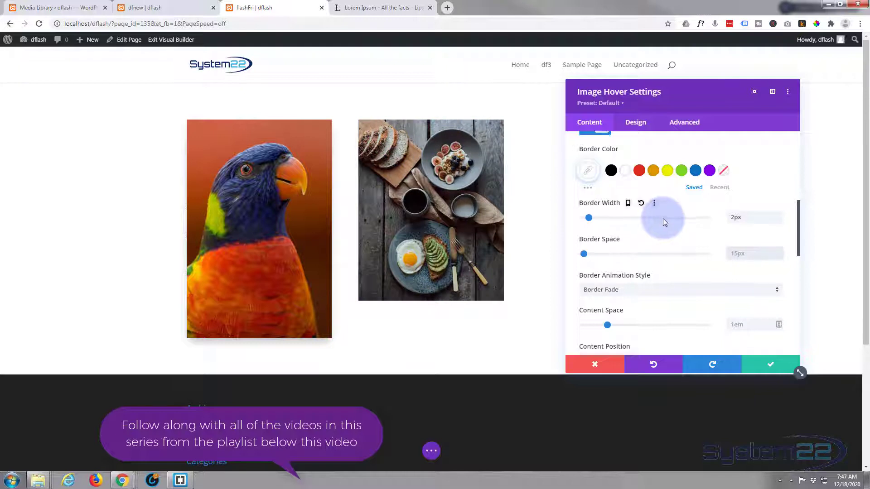
Step: Change the border animation style to Border CCC 1
scroll(662, 219, "down", 1)
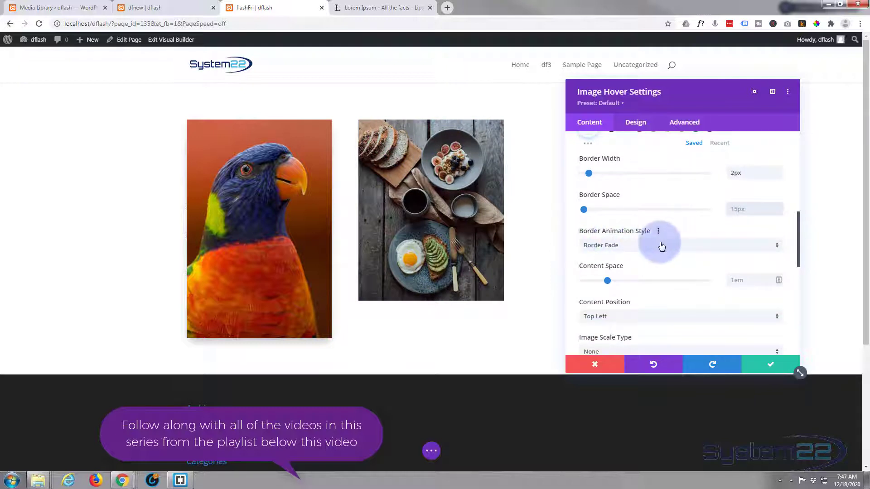
left_click(661, 245)
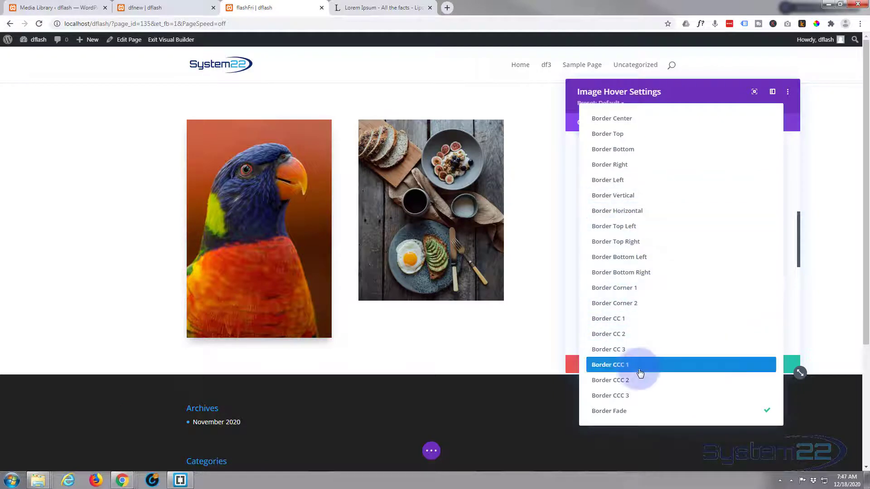
left_click(616, 369)
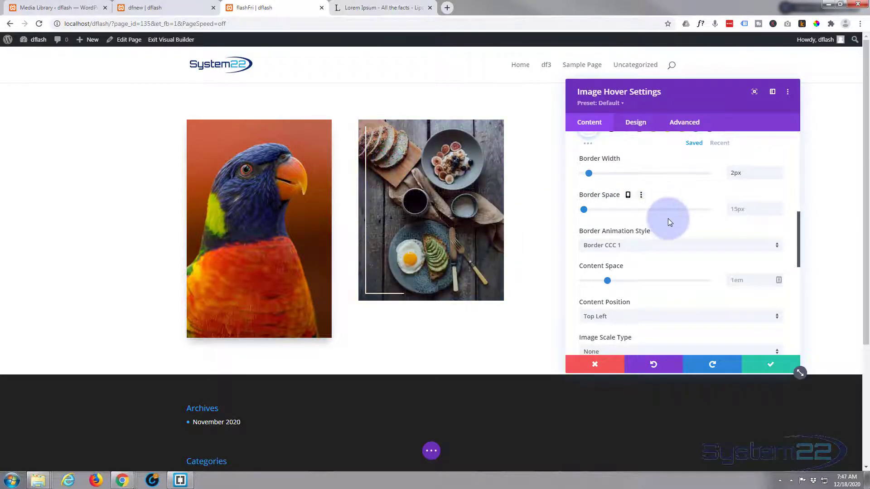
Step: Set the content position to Center and preview the title and icon on the breakfast image
scroll(667, 217, "down", 1)
scroll(668, 217, "down", 1)
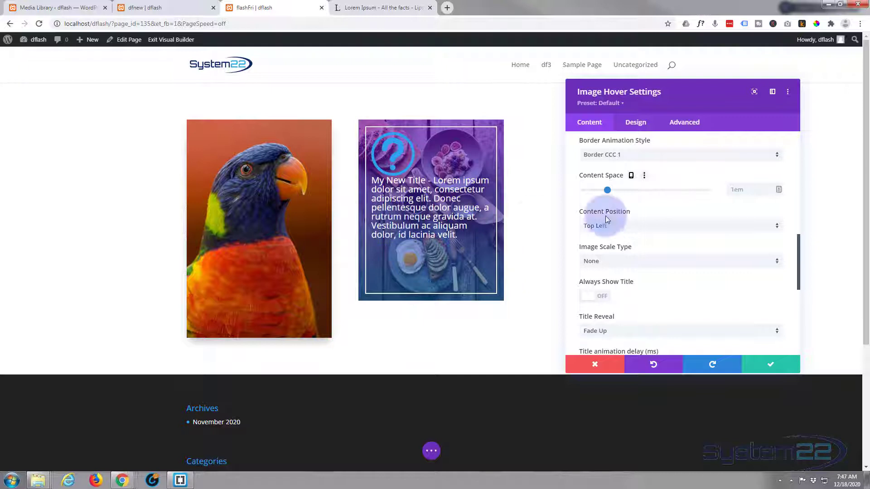
left_click(649, 227)
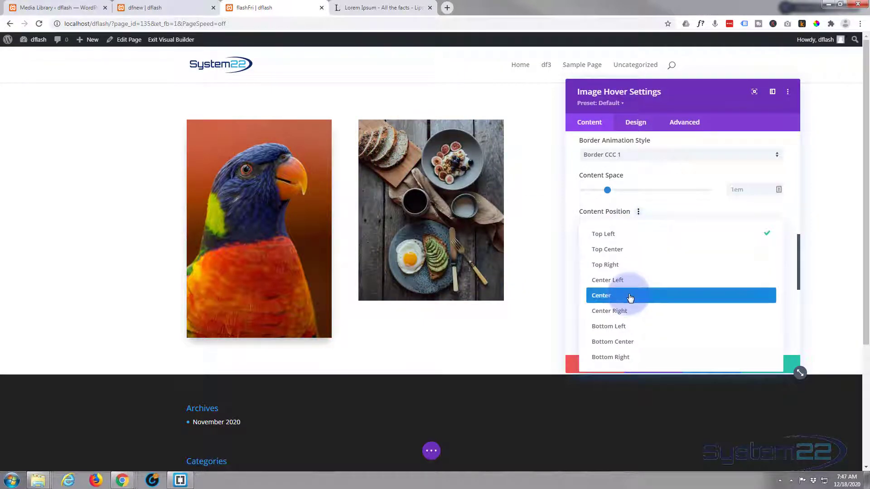
left_click(630, 297)
mouse_move(416, 200)
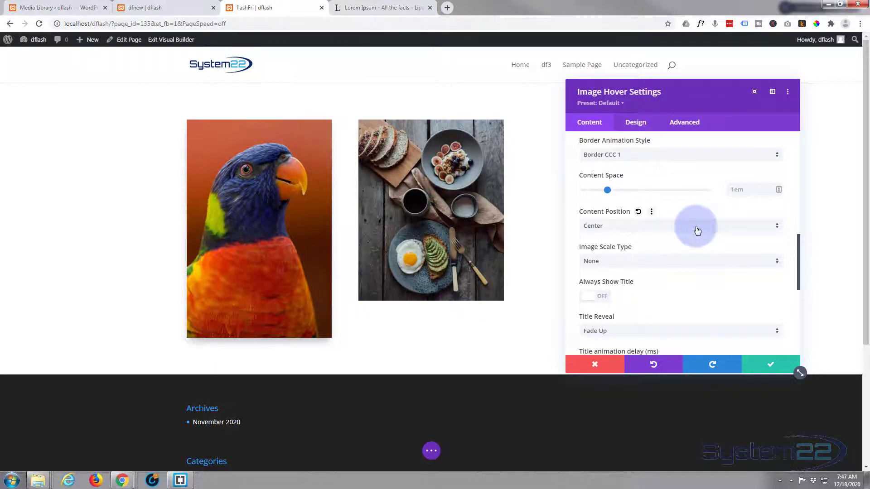
Step: Preview the border animation on the breakfast image and set the image scale type to Pan Up
scroll(697, 230, "down", 1)
mouse_move(469, 169)
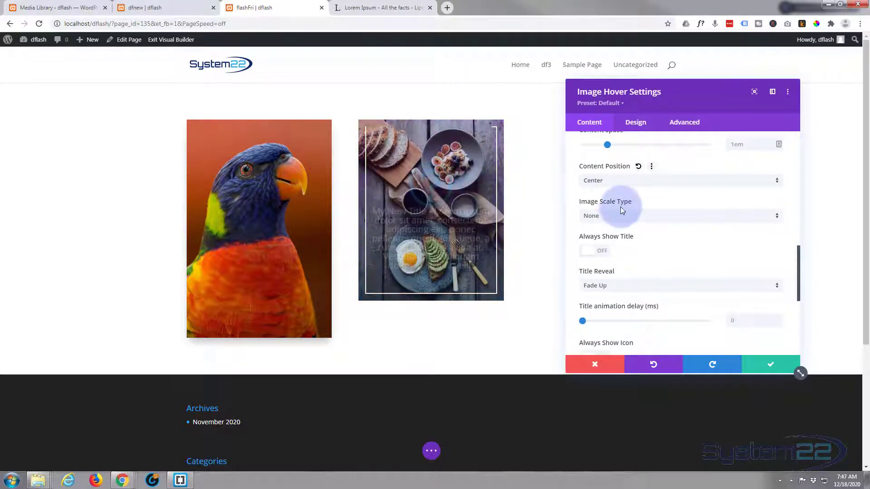
left_click(635, 218)
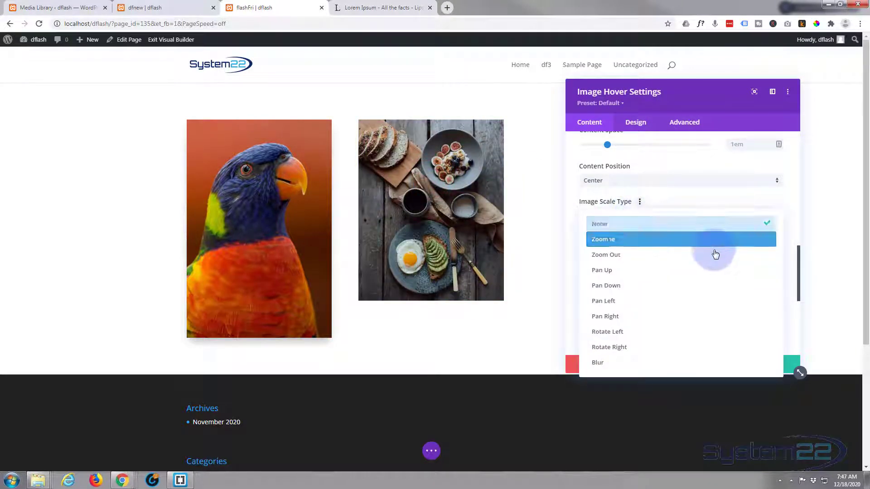
left_click(653, 270)
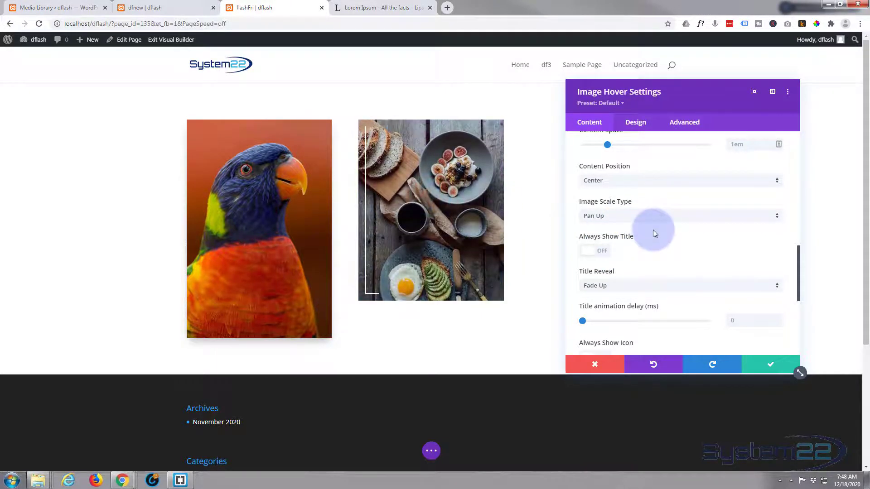
Step: Browse the title reveal effects and set the title animation delay to 500 ms, previewing the timing on the image
scroll(652, 229, "down", 1)
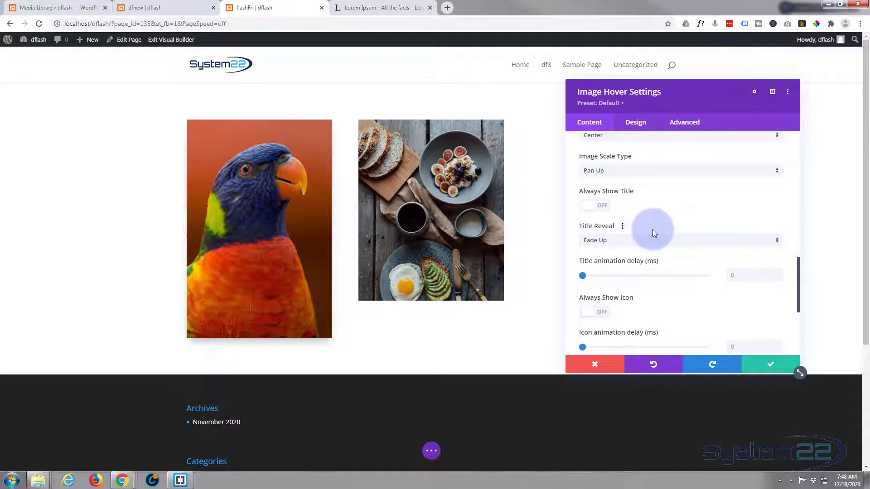
scroll(653, 229, "down", 2)
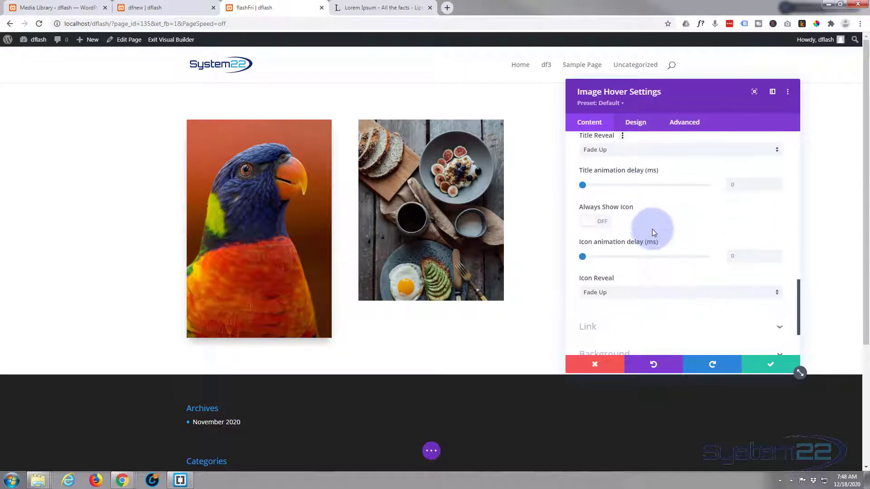
left_click(641, 151)
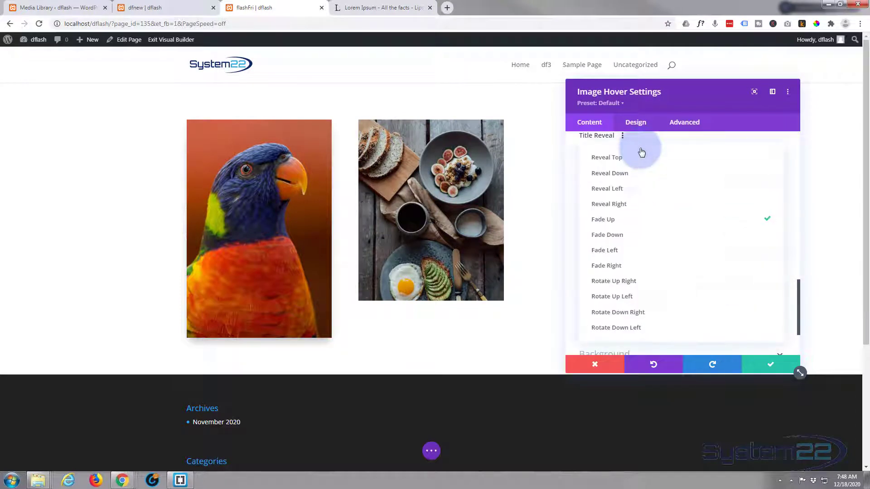
left_click(792, 161)
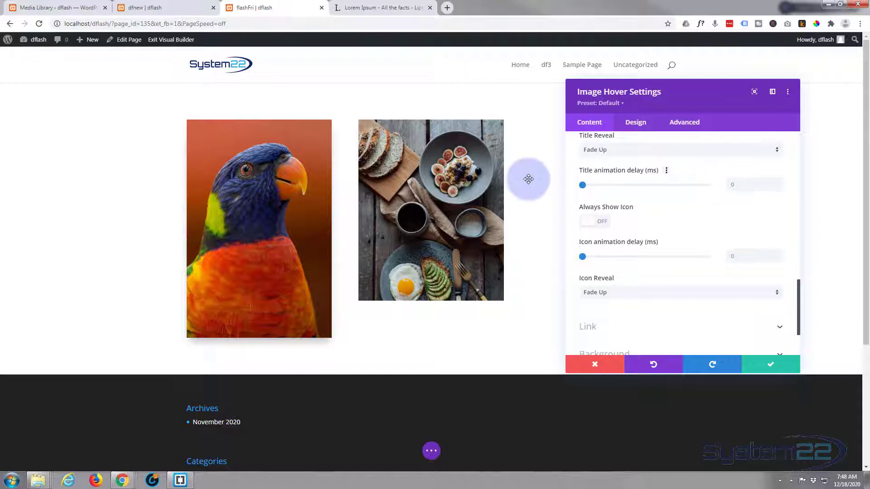
mouse_move(442, 192)
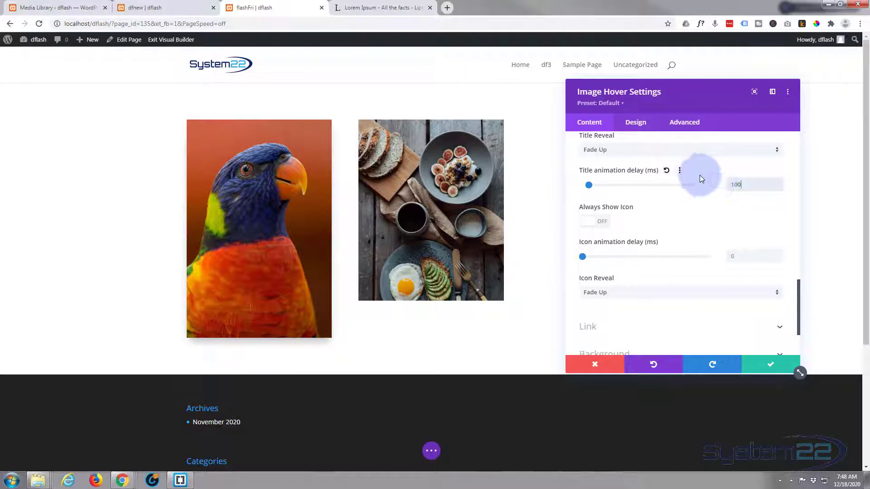
mouse_move(462, 220)
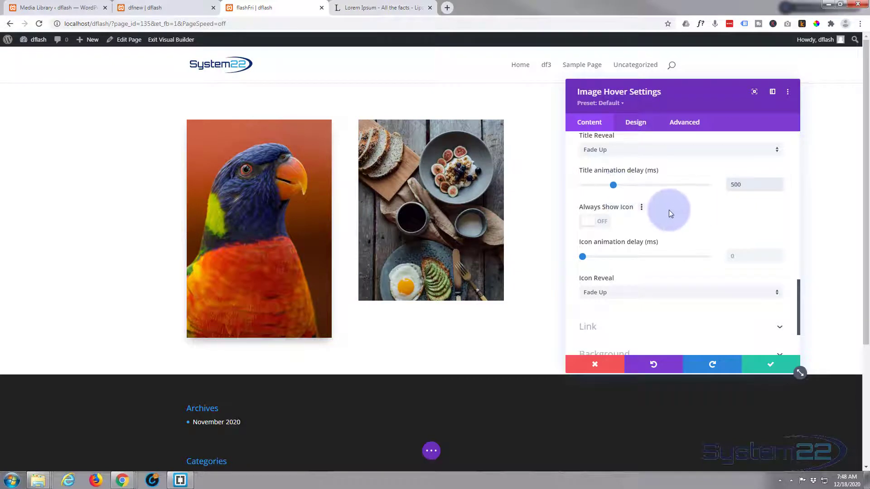
scroll(668, 210, "down", 2)
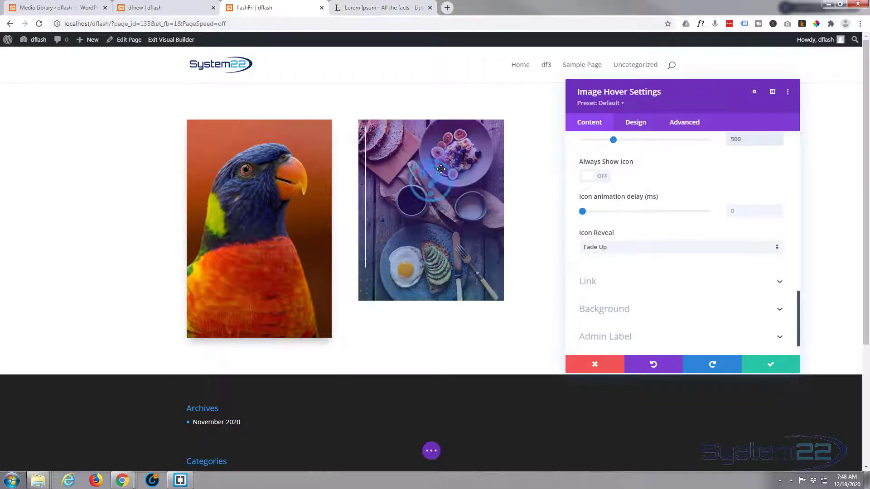
left_click(609, 175)
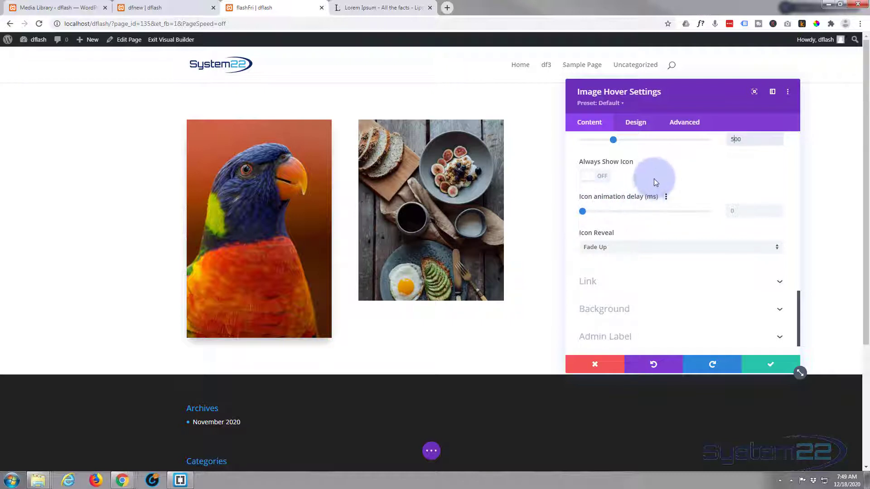
scroll(654, 177, "down", 1)
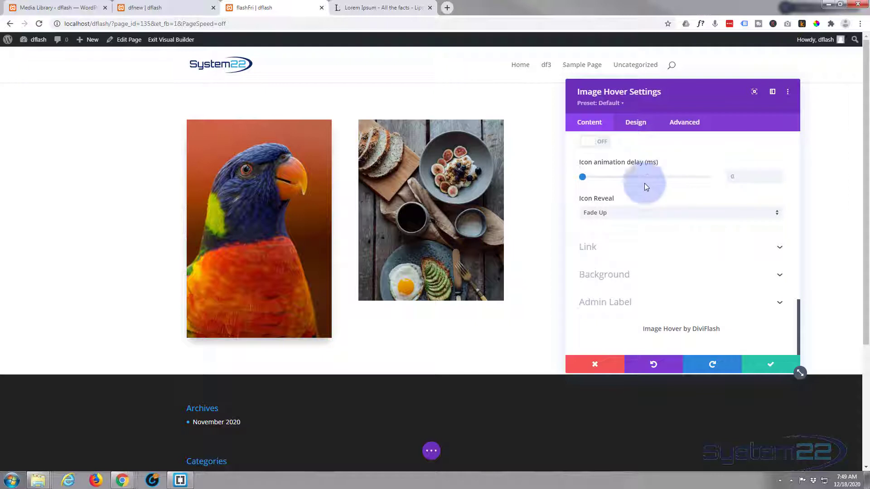
Step: Browse the icon reveal effects and check the module's link URL and link target options
left_click(655, 217)
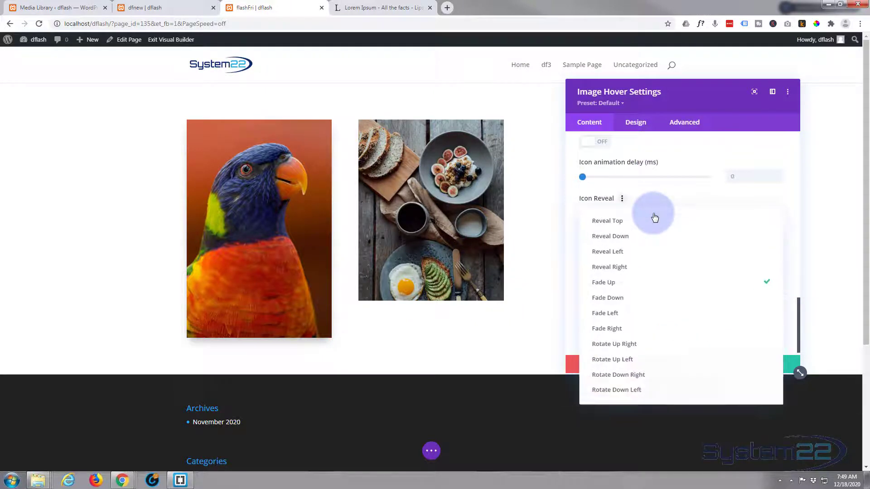
left_click(795, 177)
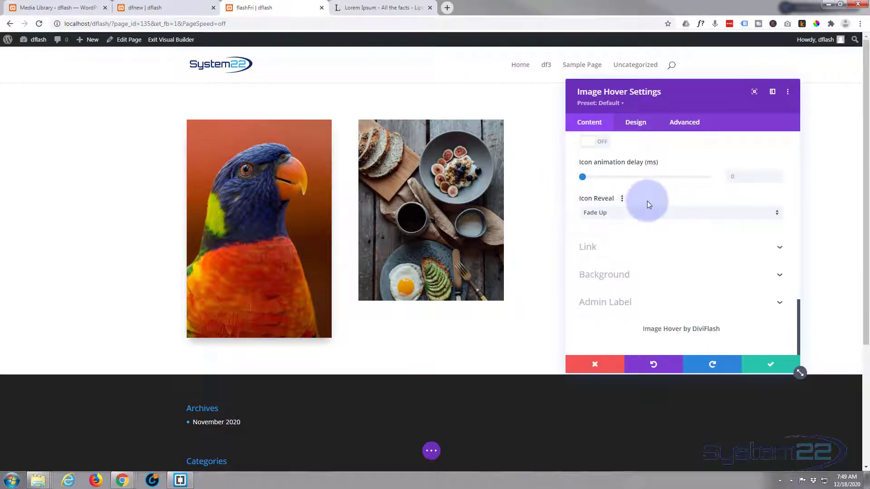
left_click(612, 250)
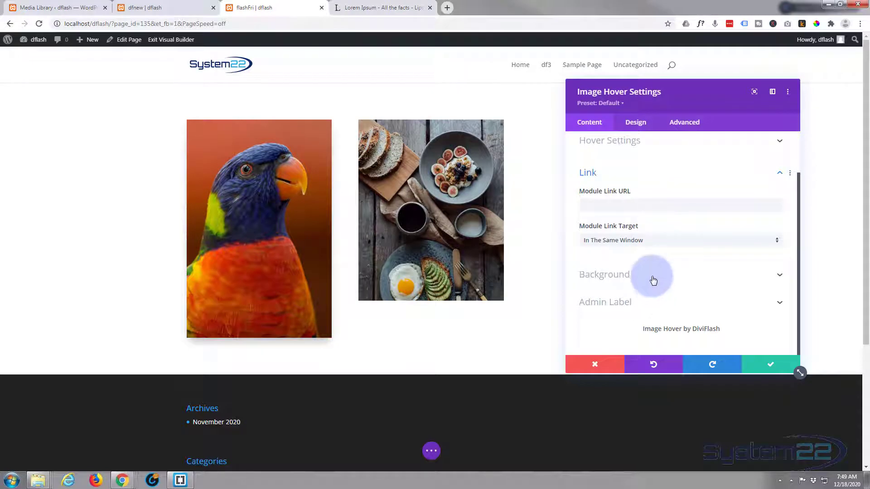
Step: Set the icon color to white and the icon size to 50px, and preview the hover effect on the breakfast image
left_click(636, 123)
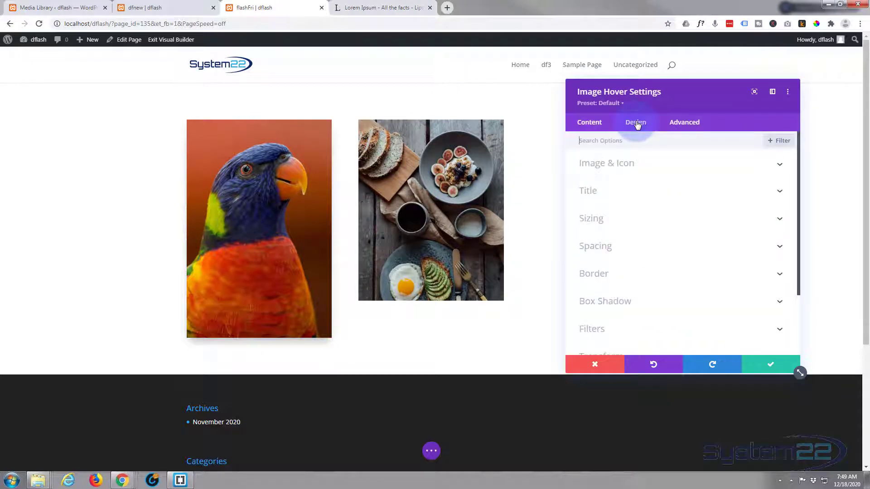
left_click(678, 167)
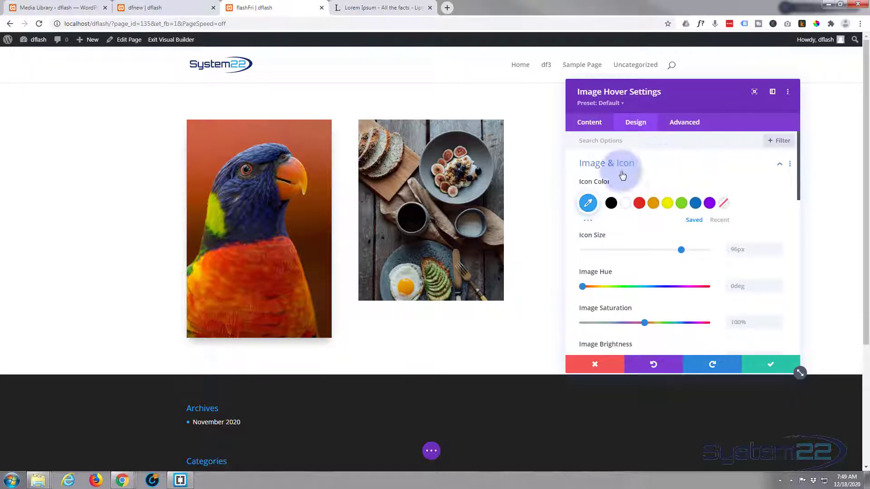
mouse_move(456, 181)
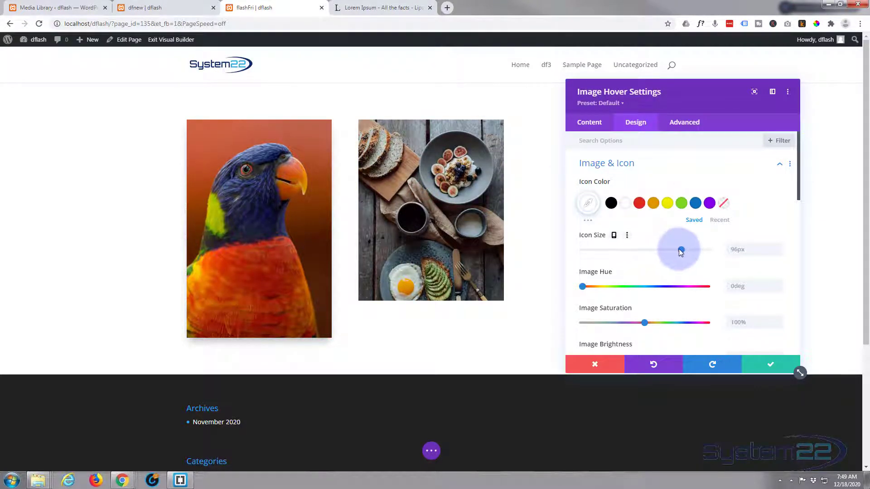
left_click(633, 250)
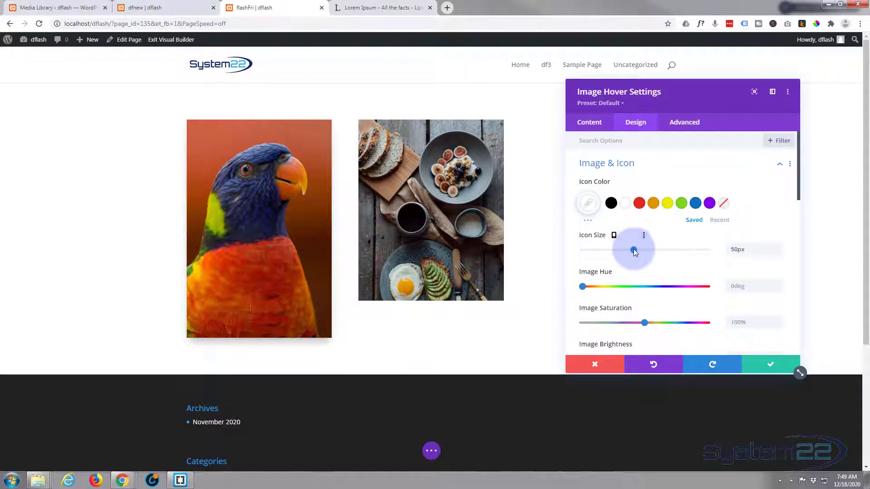
mouse_move(446, 195)
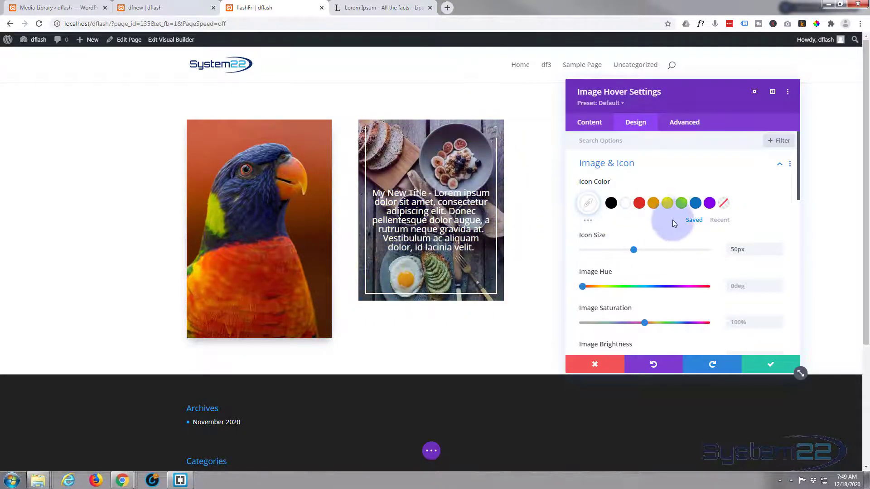
Step: Try several image saturation levels, including 0%, 39% and 103%, and an image hue of 258deg on the breakfast image
scroll(675, 220, "down", 3)
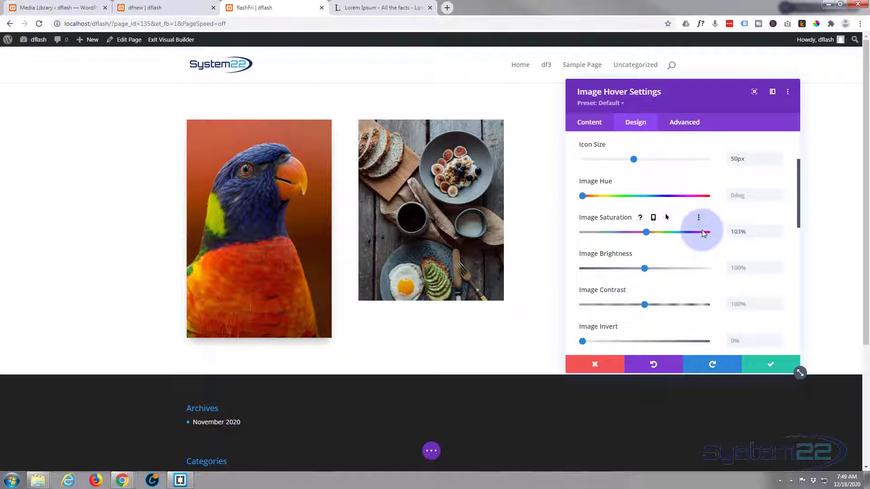
left_click_drag(703, 233, 572, 224)
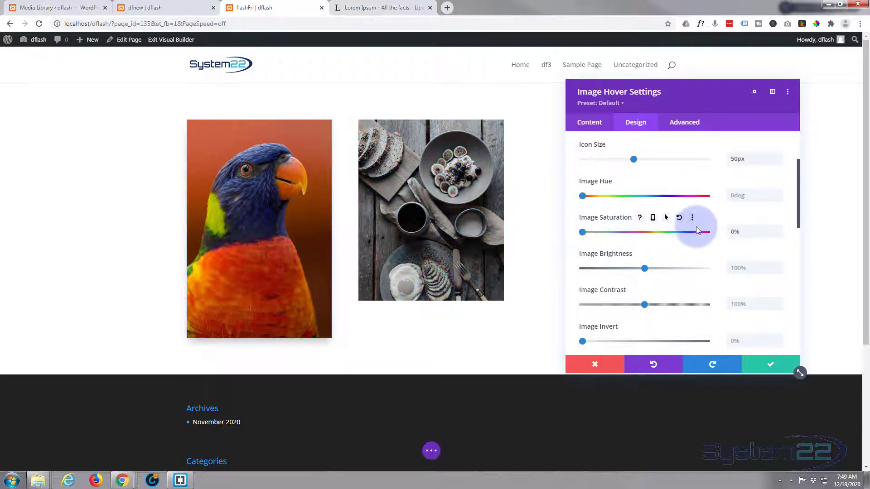
left_click_drag(696, 230, 607, 231)
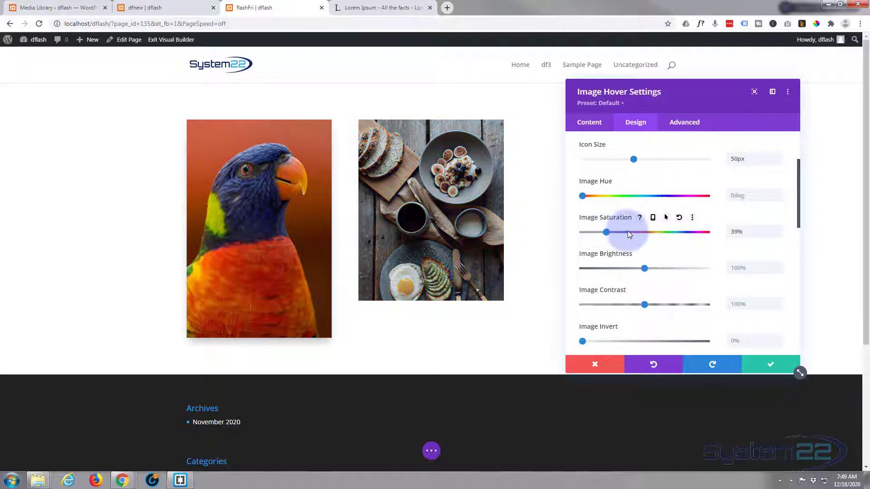
left_click(708, 233)
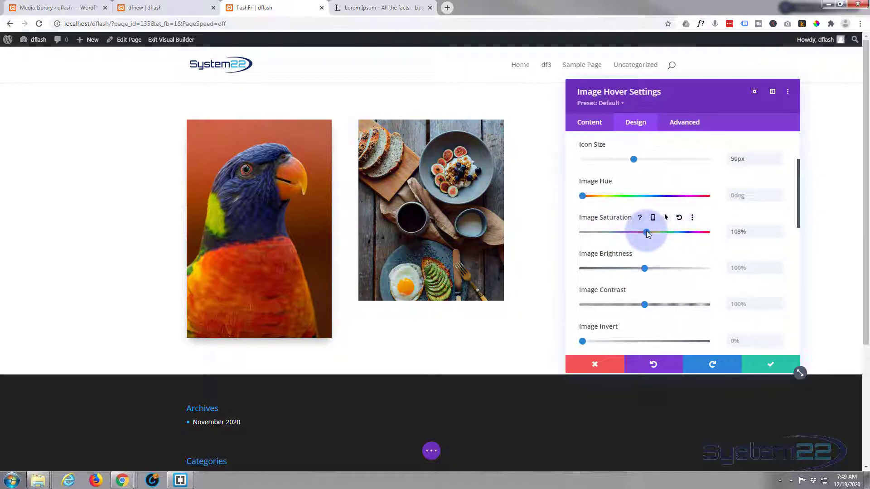
left_click(588, 198)
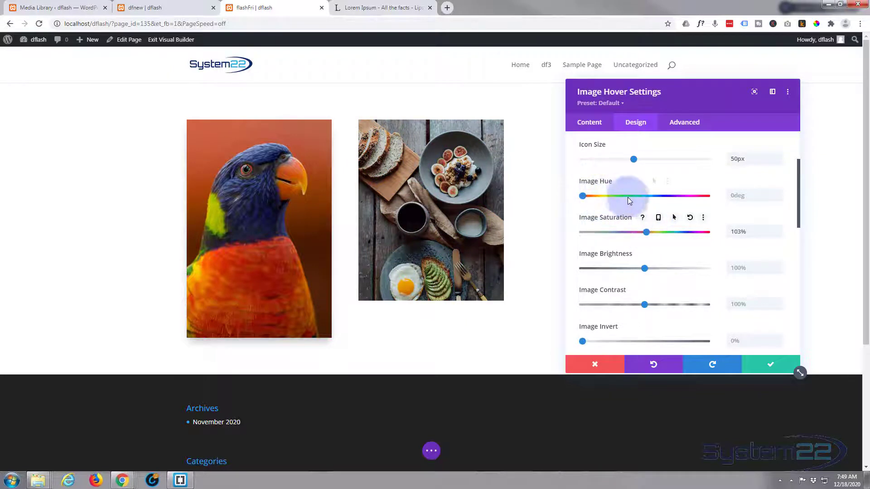
left_click(671, 199)
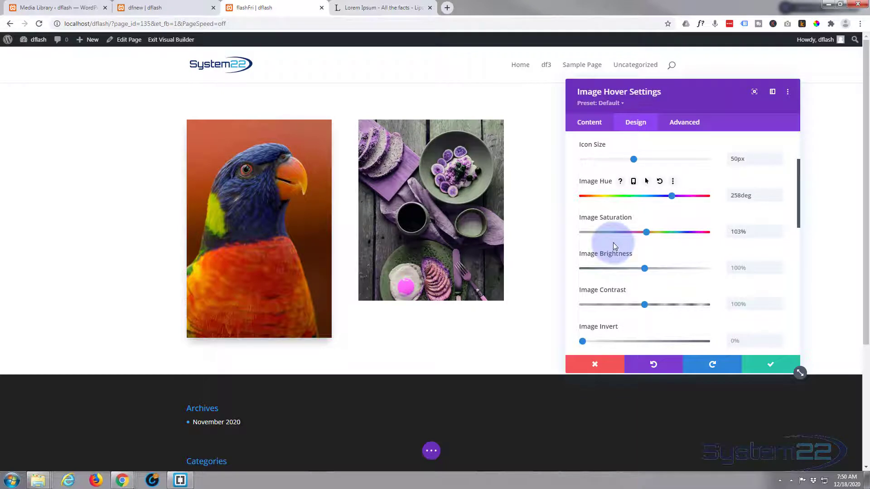
Step: Clear the custom image hue and image saturation values to restore their defaults
left_click(756, 195)
left_click_drag(757, 196, 714, 197)
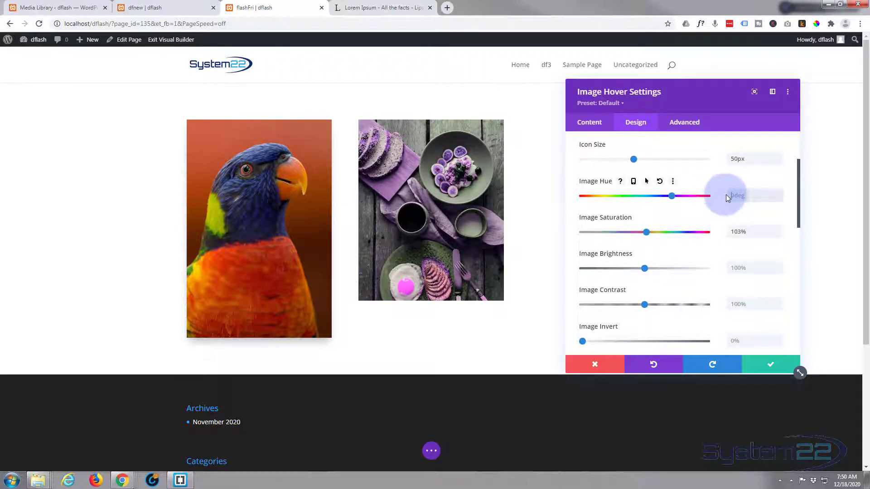
key("BackSpace")
left_click(739, 230)
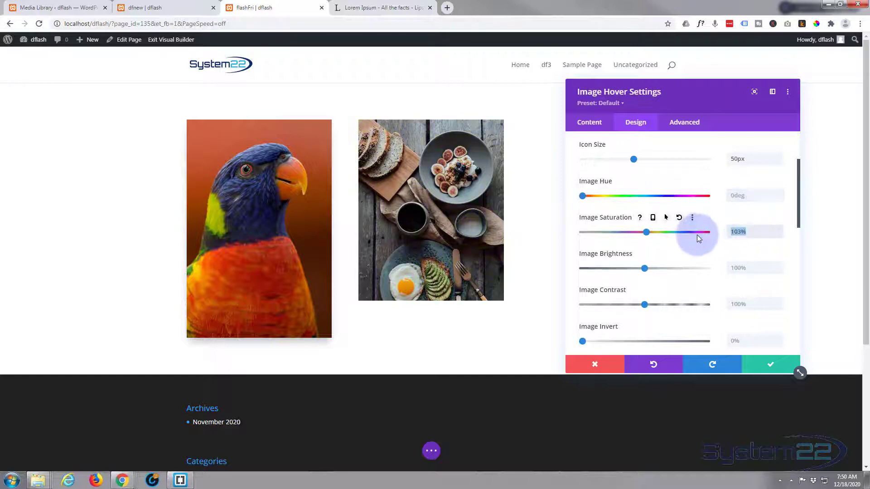
key("BackSpace")
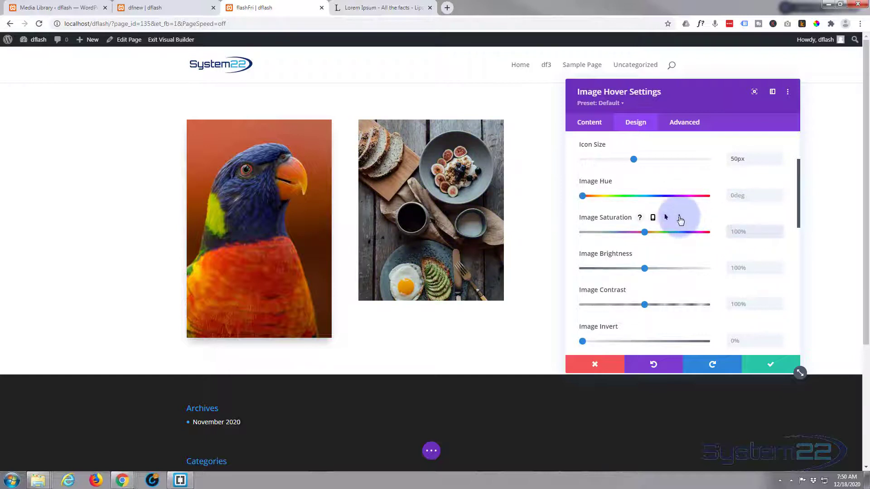
Step: Set the title text size to 16px and preview the hover title on the breakfast image
scroll(678, 200, "down", 2)
scroll(680, 202, "down", 2)
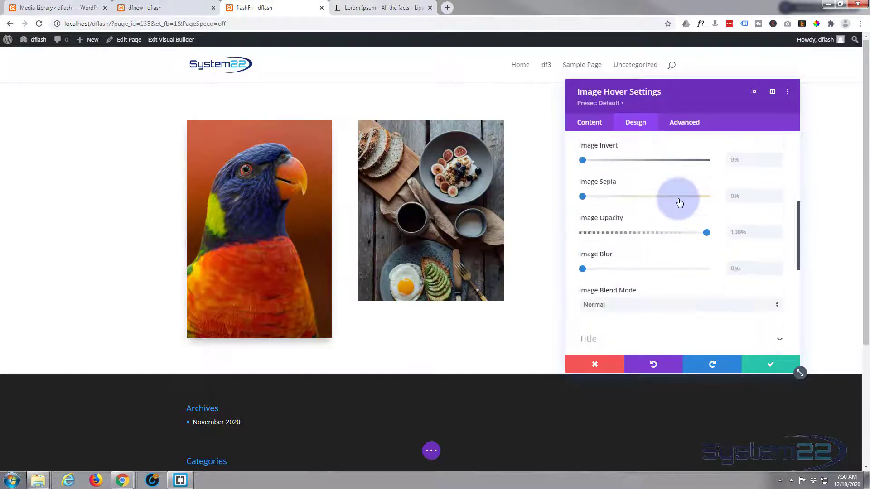
scroll(679, 202, "down", 1)
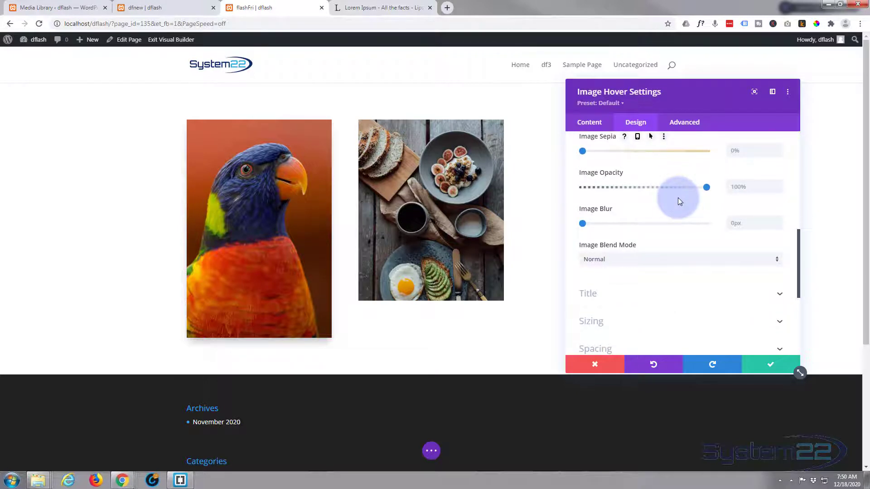
scroll(678, 197, "down", 1)
scroll(679, 201, "down", 1)
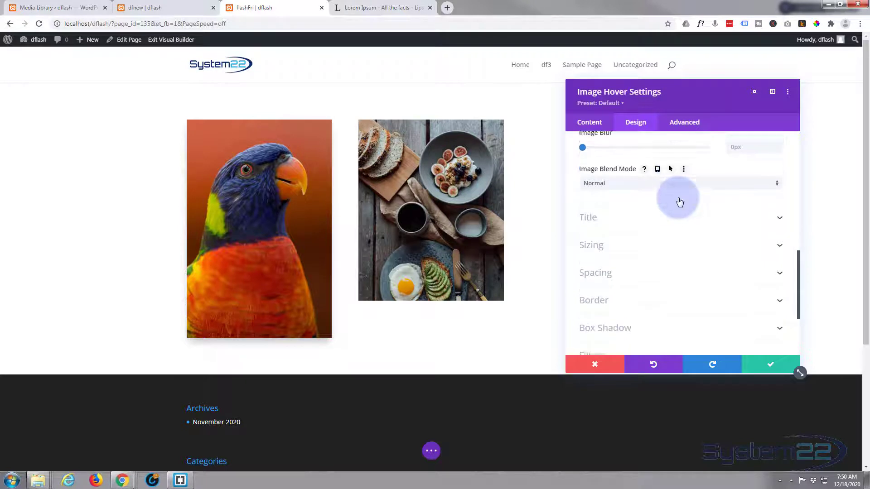
mouse_move(432, 203)
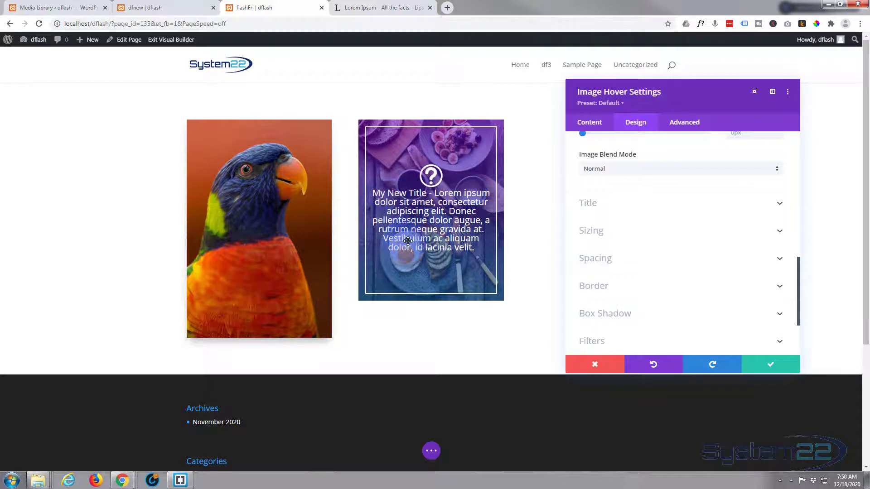
left_click(678, 208)
scroll(670, 213, "down", 2)
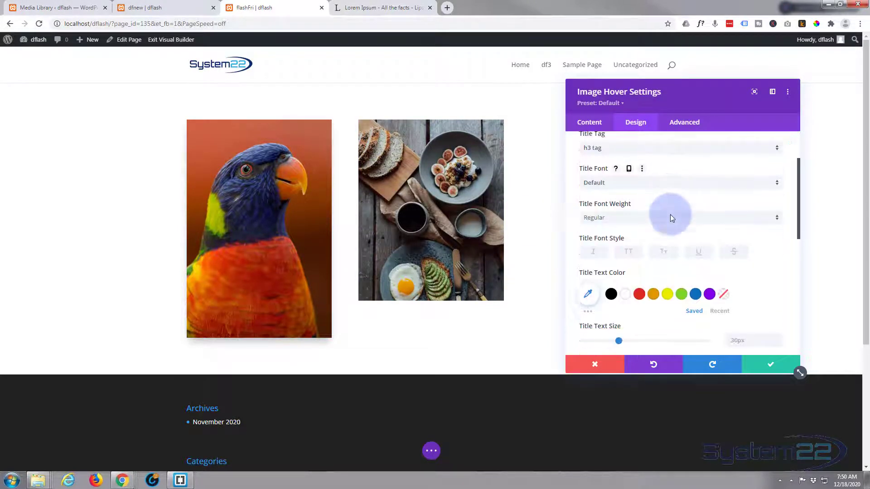
left_click(587, 277)
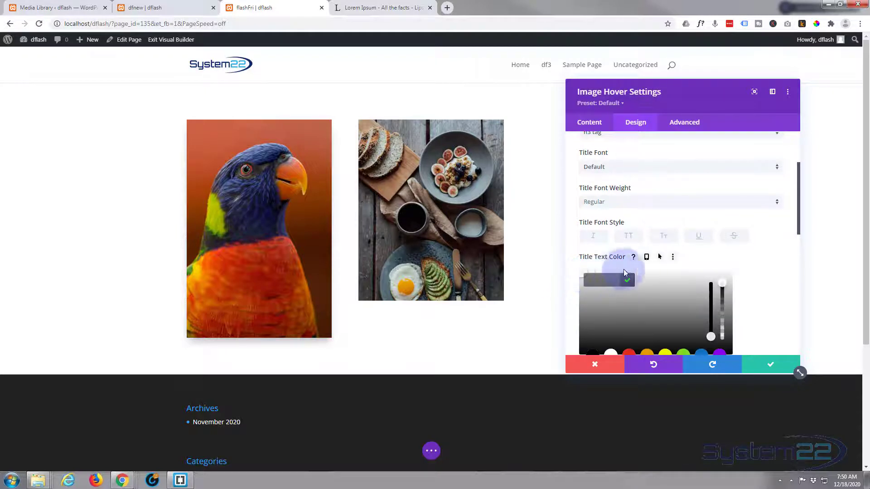
scroll(773, 280, "down", 2)
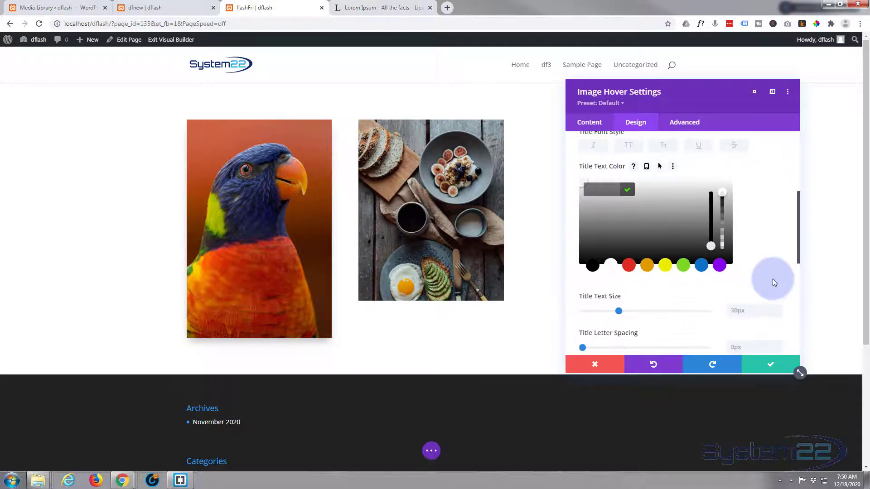
scroll(773, 278, "down", 1)
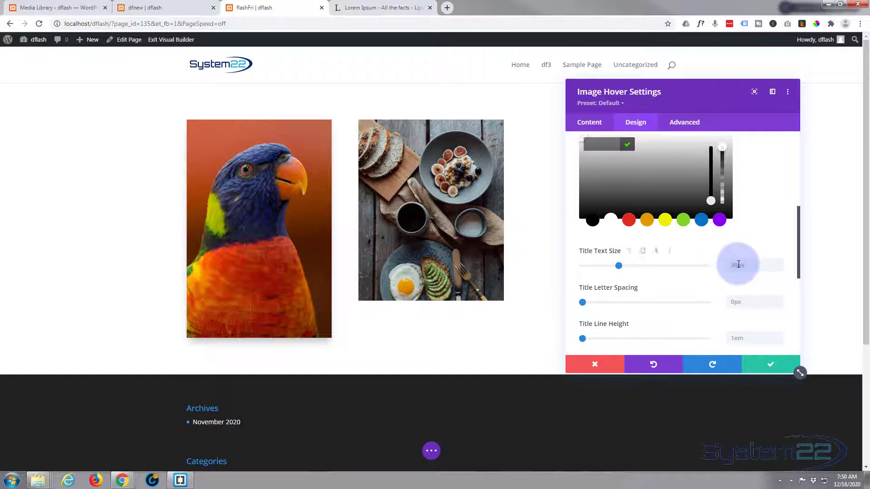
left_click(727, 239)
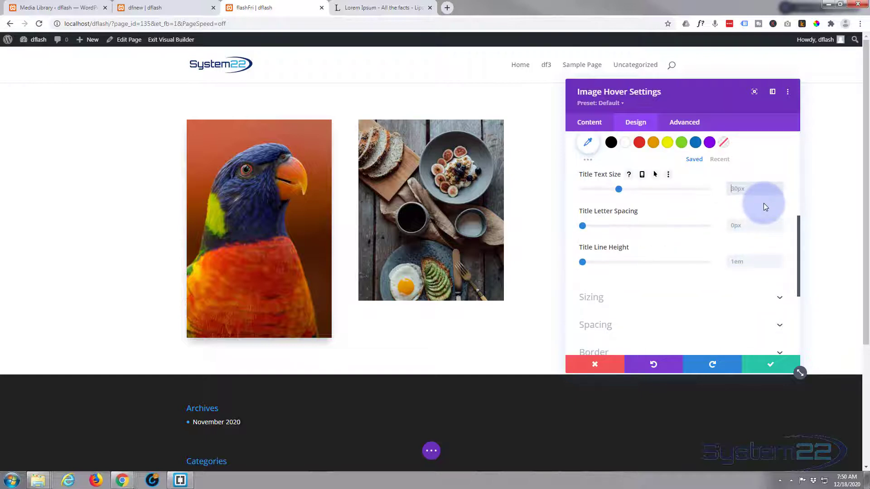
type("16px")
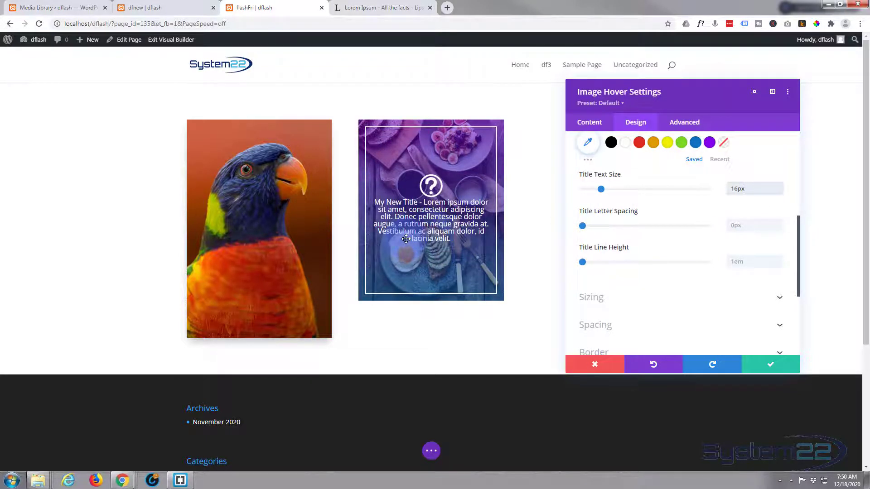
Step: Change the title tag to p tag and preview the title on the breakfast image
scroll(629, 229, "up", 2)
left_click(629, 231)
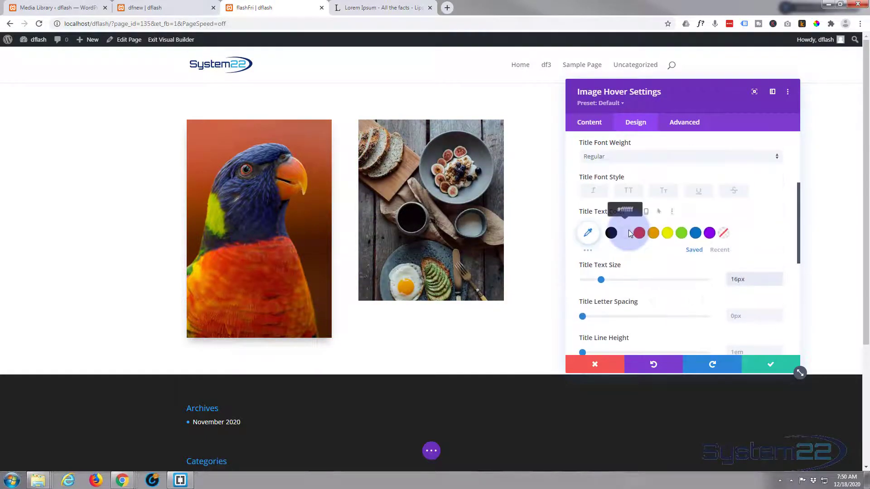
scroll(628, 229, "up", 2)
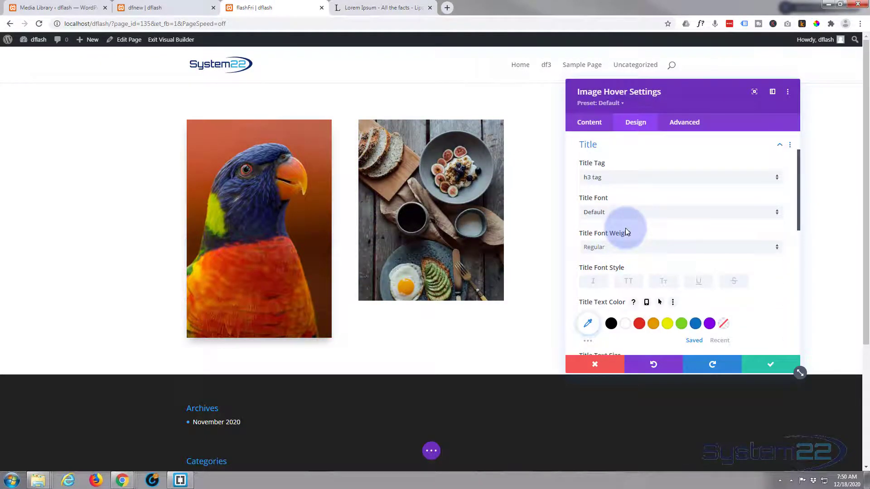
left_click(628, 178)
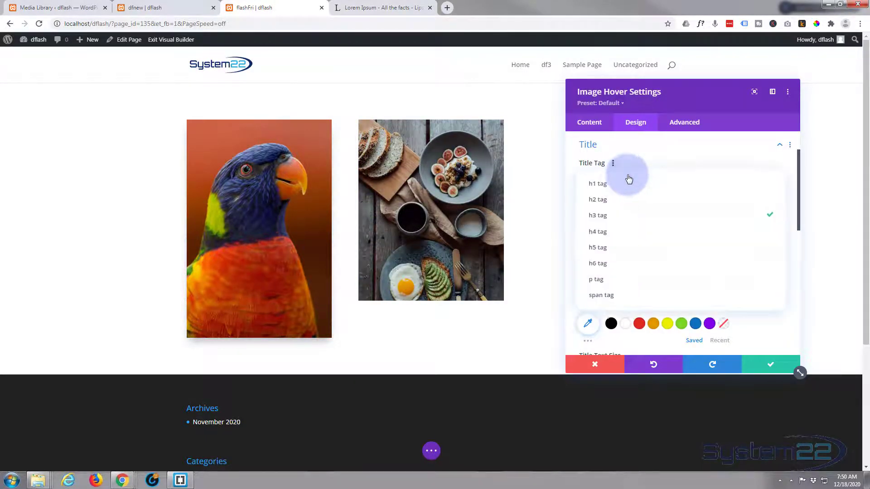
left_click(617, 279)
mouse_move(485, 231)
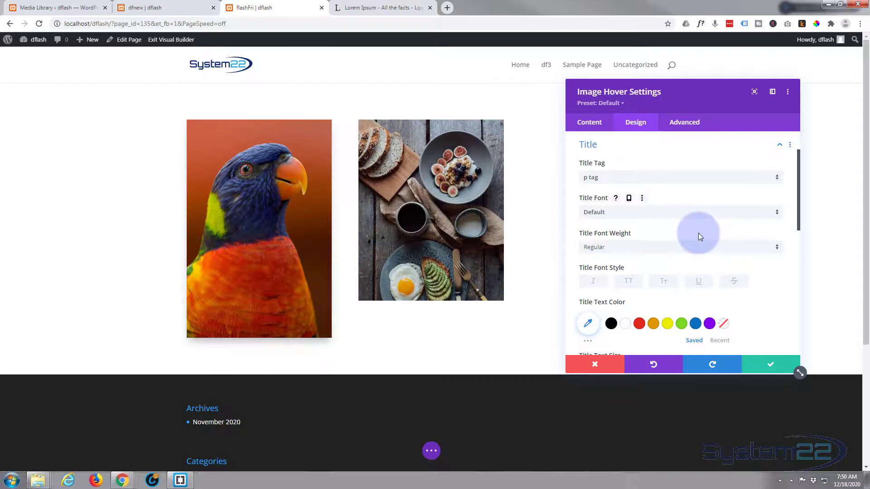
scroll(698, 233, "down", 5)
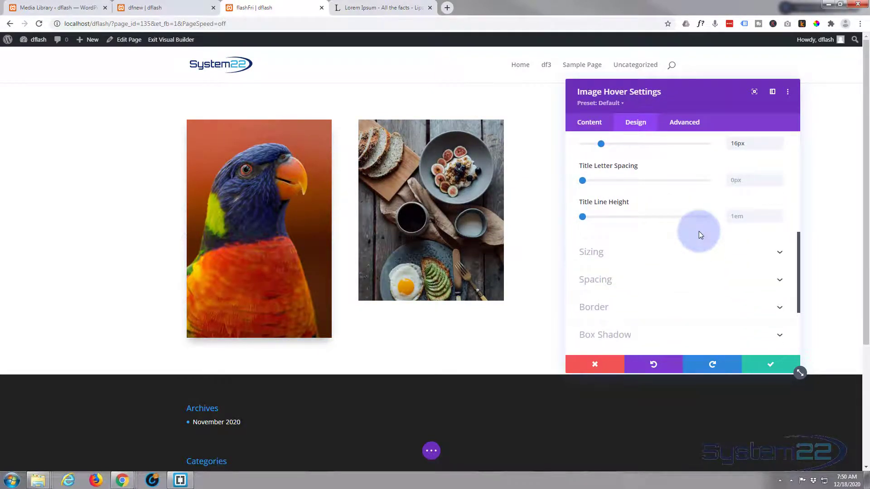
scroll(698, 231, "up", 2)
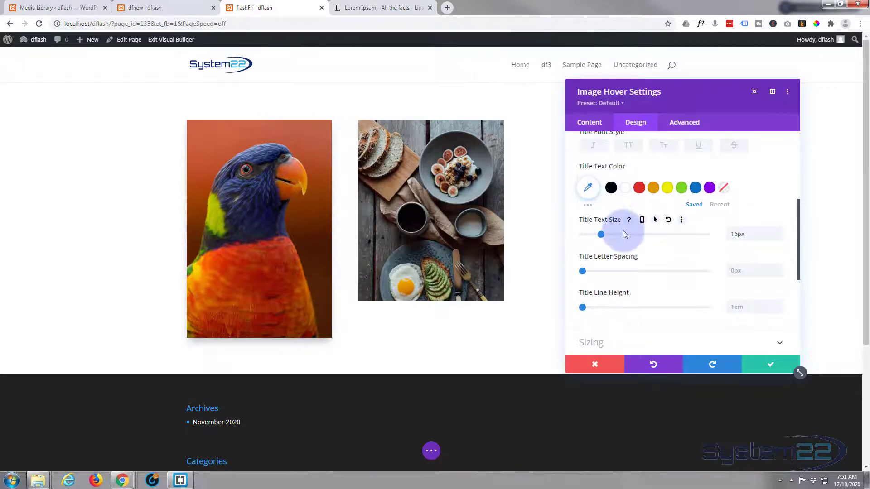
scroll(624, 232, "down", 2)
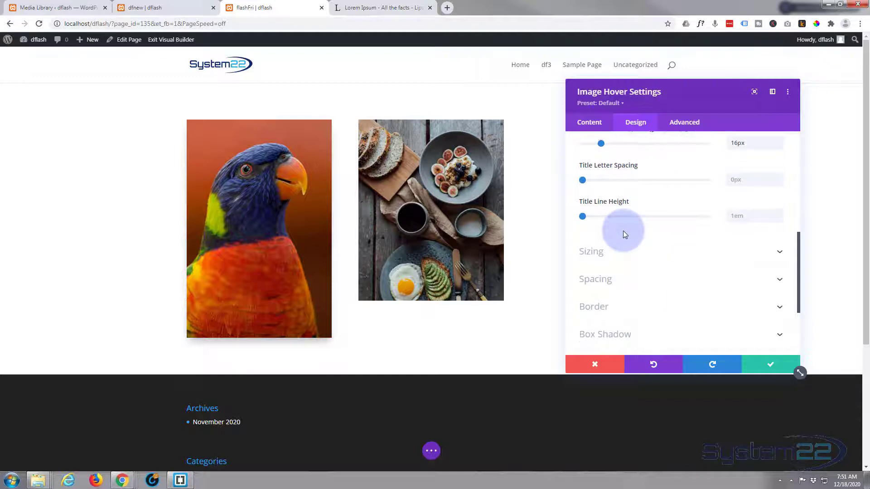
scroll(624, 233, "down", 2)
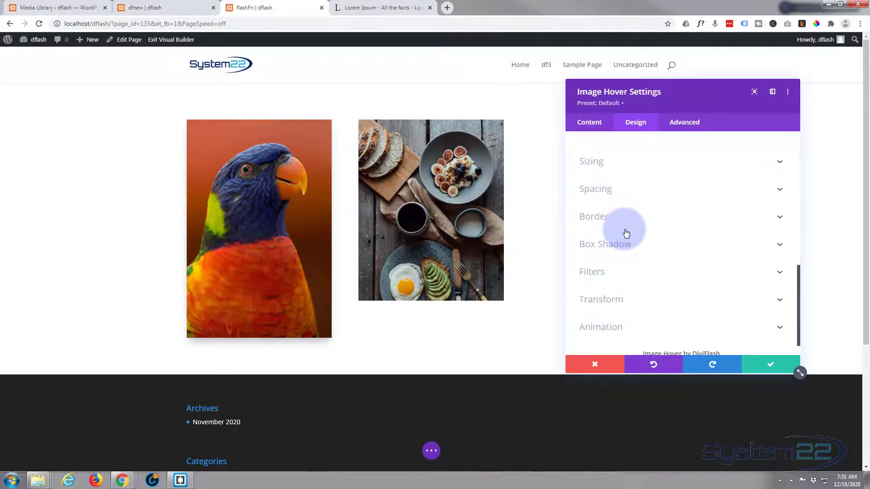
Step: Look through the available image blend modes for the breakfast image, keeping Normal
scroll(626, 233, "up", 6)
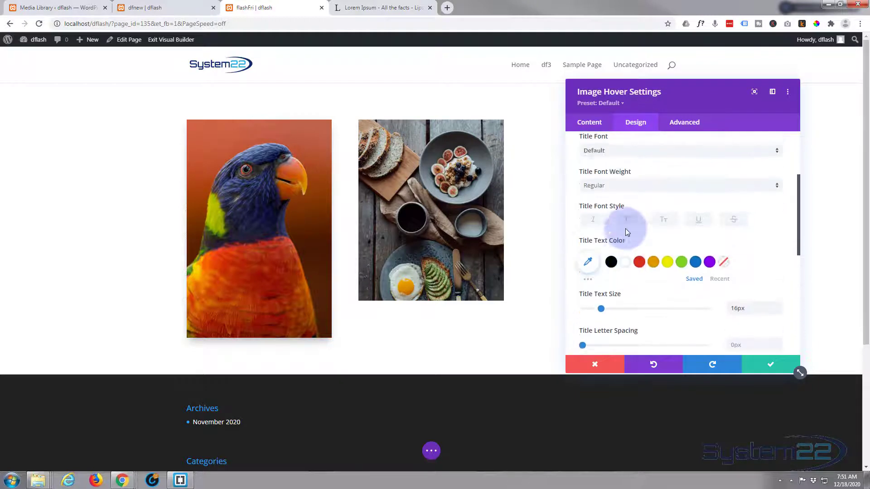
scroll(625, 230, "up", 3)
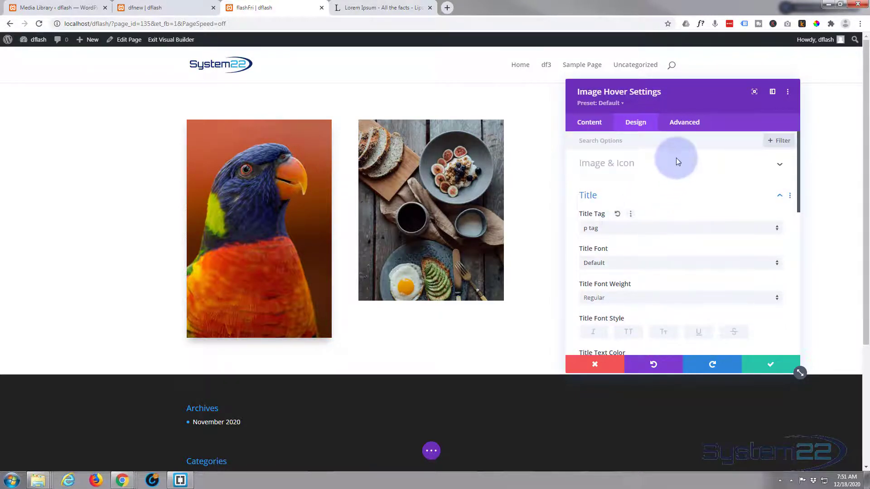
left_click(713, 172)
scroll(703, 200, "down", 8)
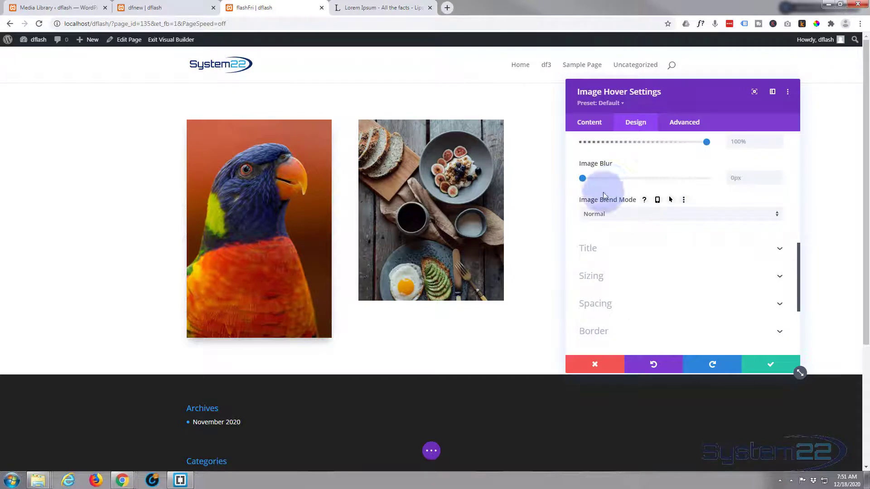
left_click(665, 220)
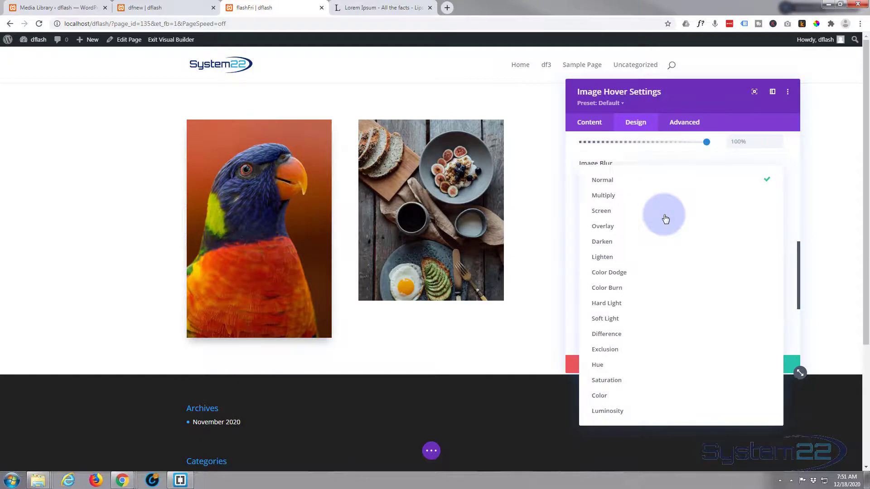
left_click(575, 181)
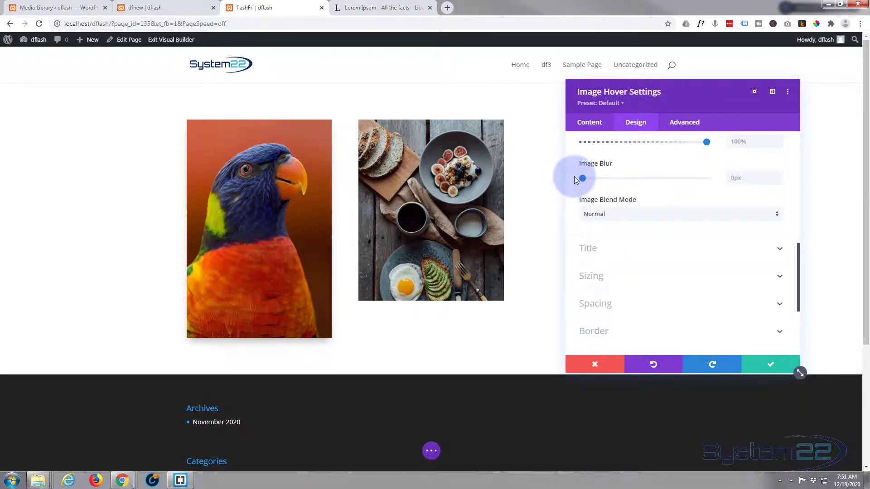
Step: Give the breakfast image's hover module a purple #8300e9 background color
left_click(589, 123)
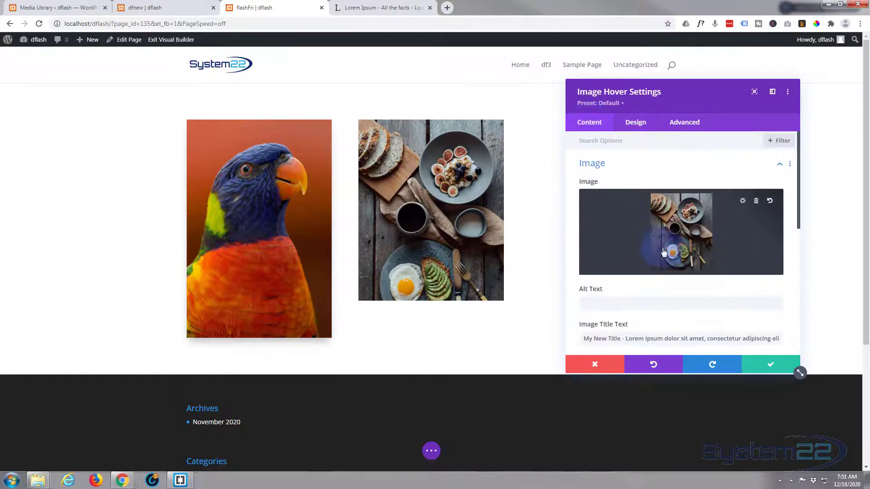
scroll(638, 276, "down", 8)
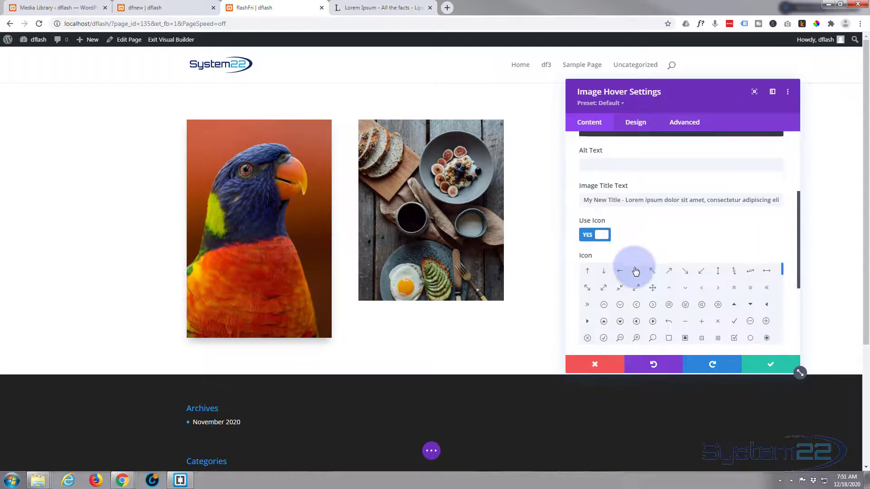
left_click(636, 274)
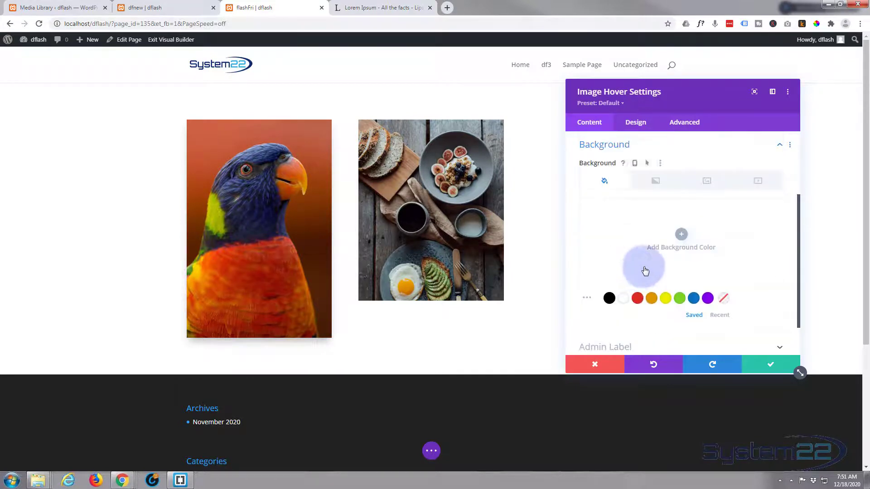
left_click(708, 299)
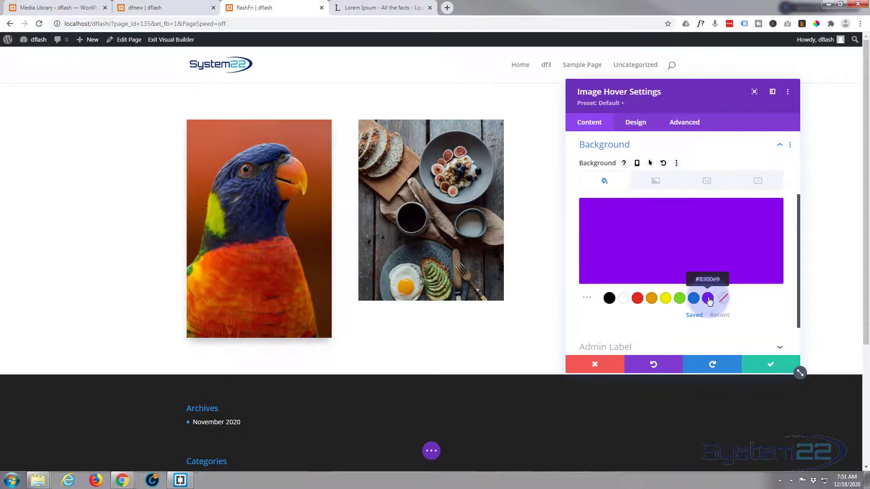
Step: Try the Multiply image blend mode on the breakfast image and preview its hover effect
left_click(634, 123)
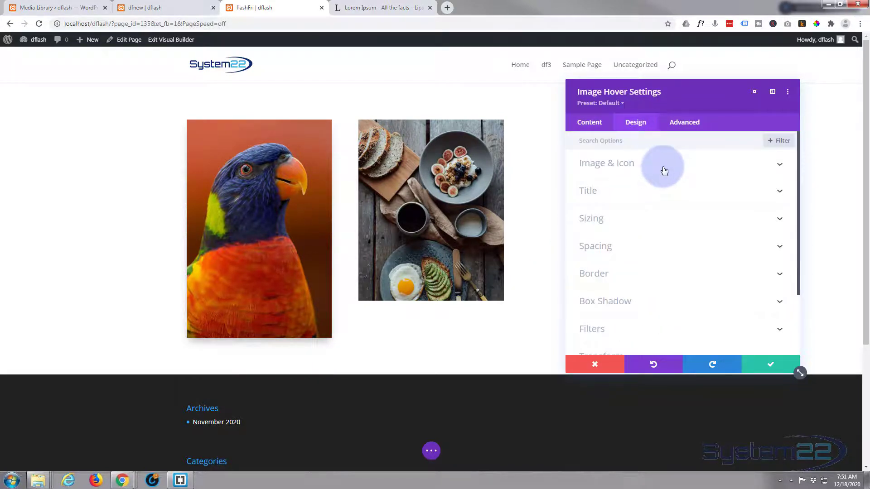
left_click(663, 170)
scroll(650, 210, "down", 5)
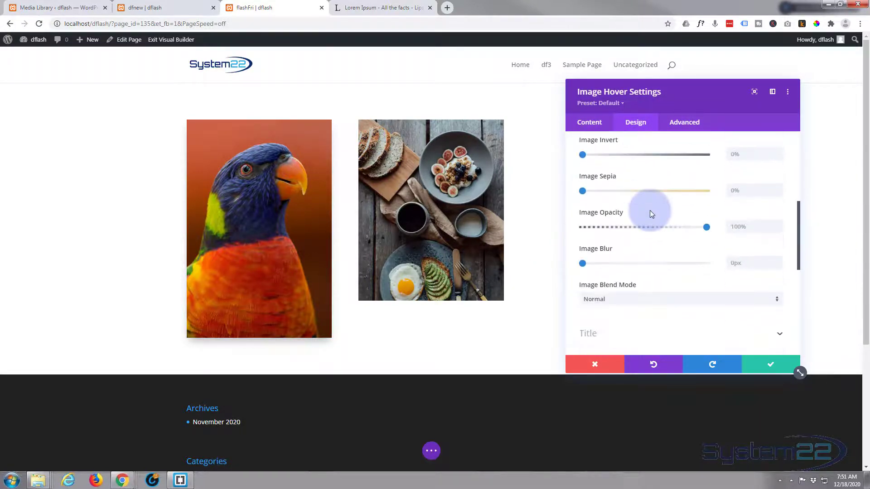
scroll(649, 211, "down", 2)
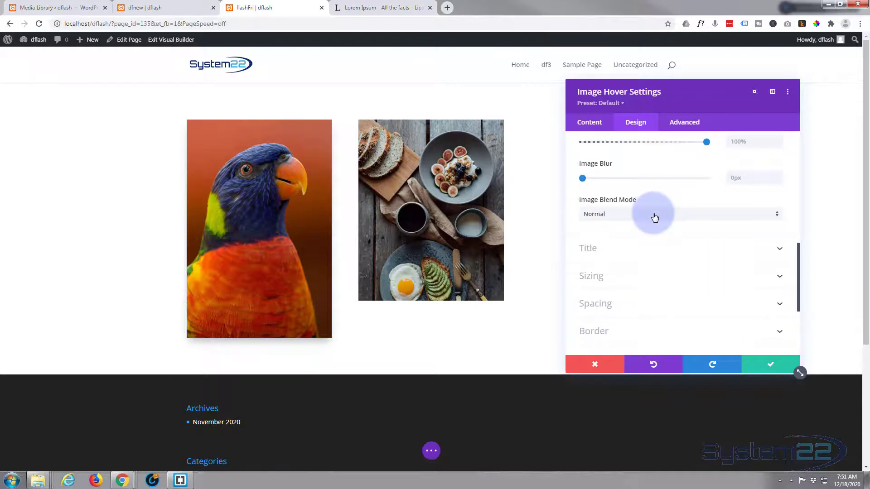
left_click(654, 214)
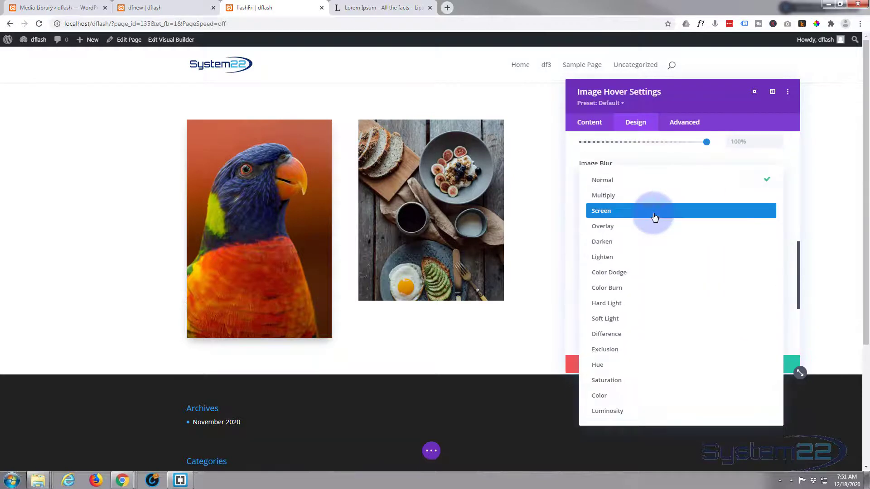
left_click(627, 200)
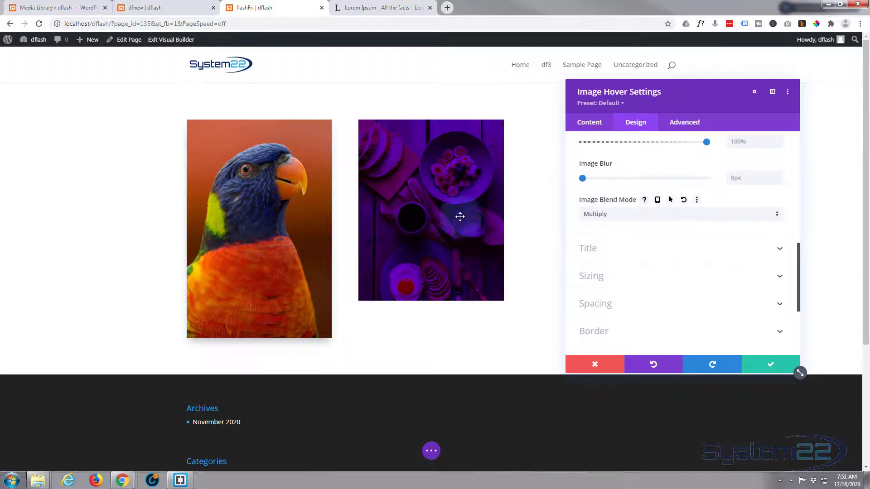
mouse_move(411, 135)
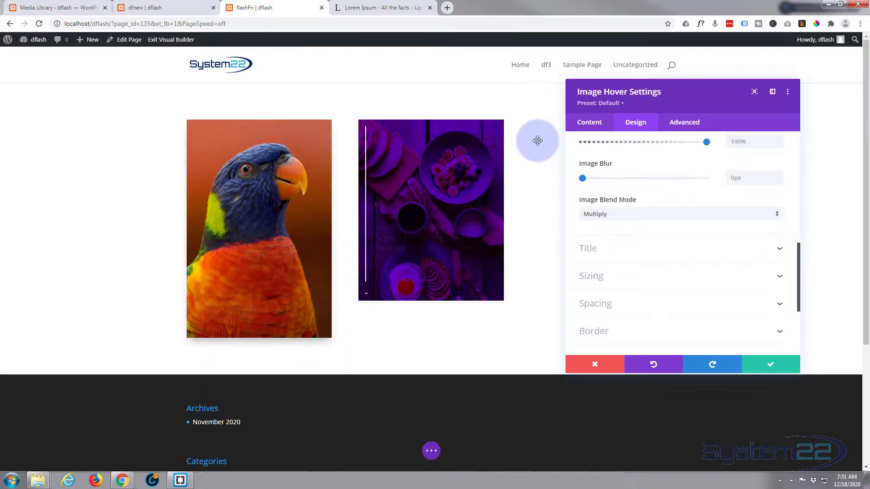
Step: Set the image blend mode back to Normal and save the breakfast image's module settings
left_click(641, 216)
left_click(625, 182)
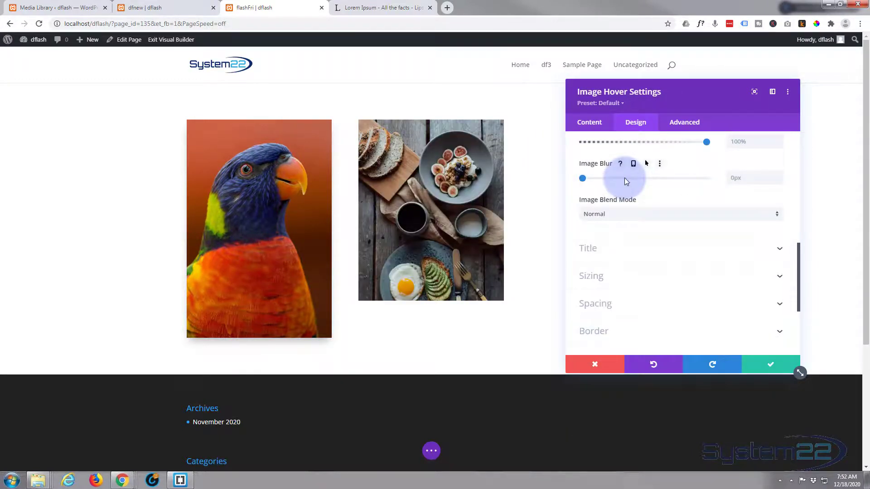
left_click(772, 367)
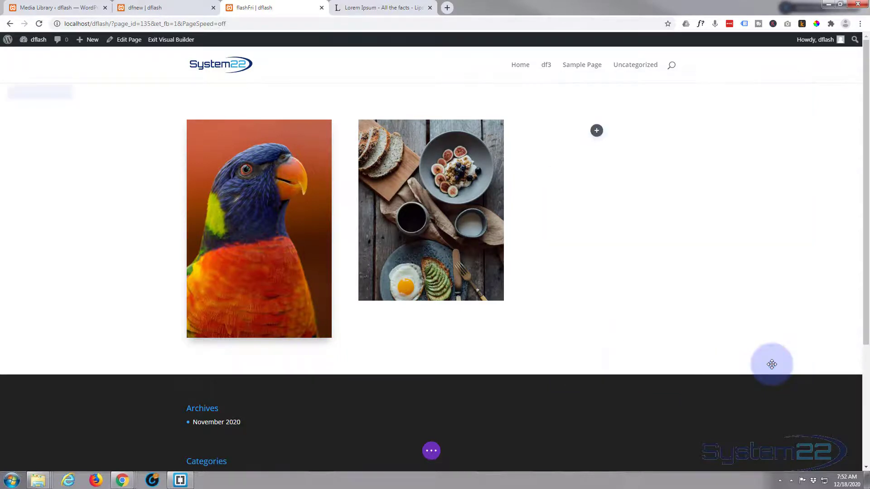
Step: Save the page as a draft and exit the visual builder
left_click(431, 450)
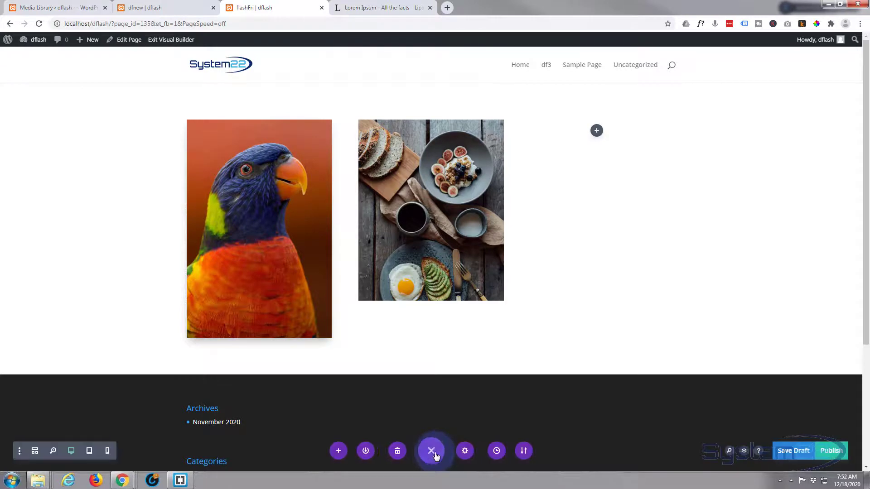
left_click(787, 452)
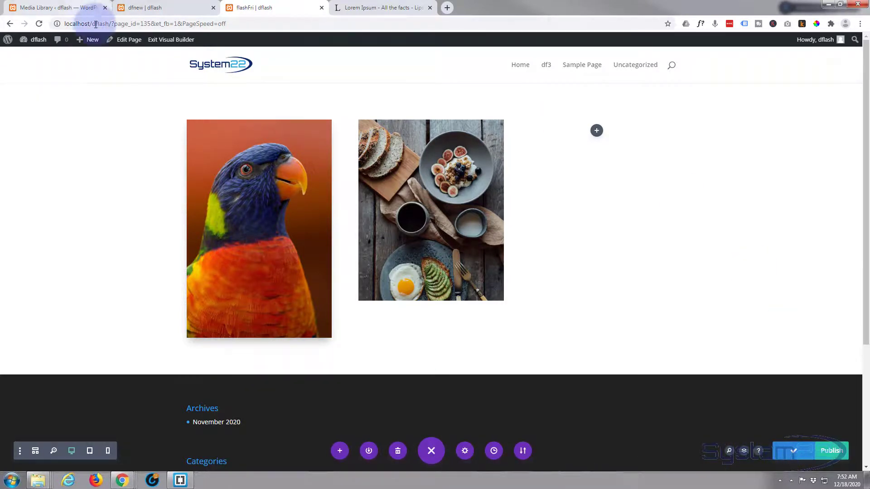
left_click(174, 41)
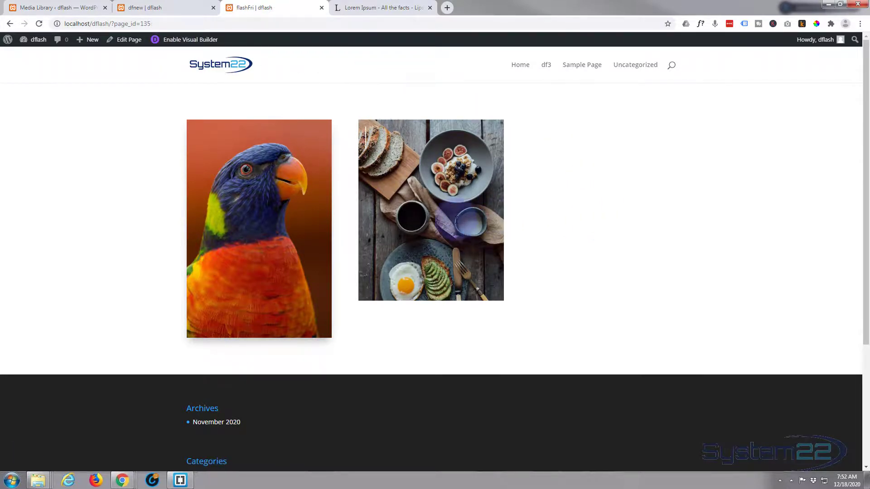
Step: Preview the hover effects of the breakfast and parrot images on the live page
mouse_move(455, 220)
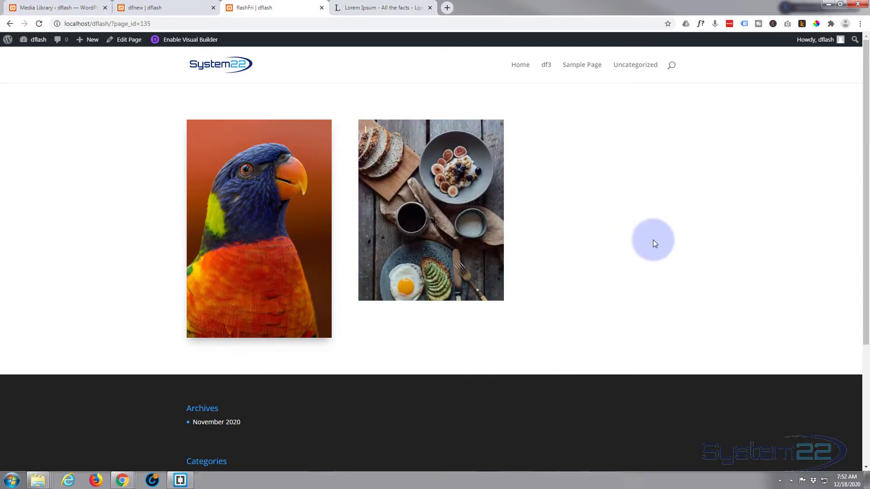
mouse_move(445, 253)
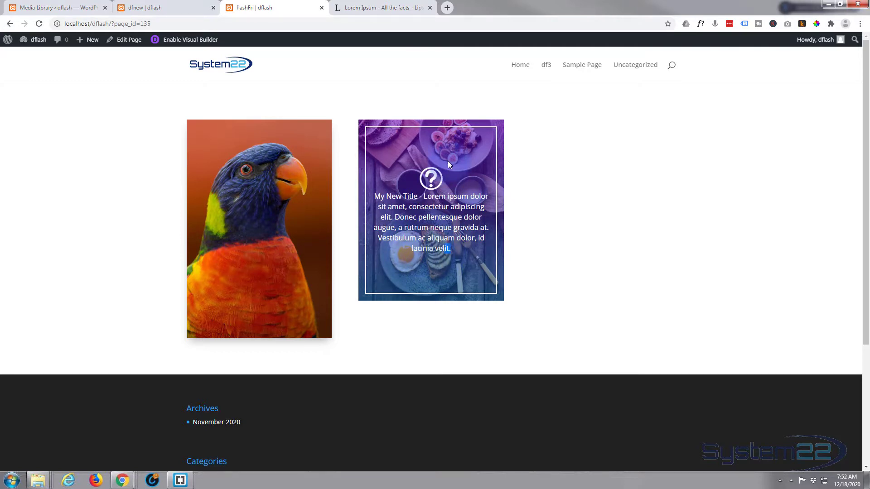
mouse_move(243, 186)
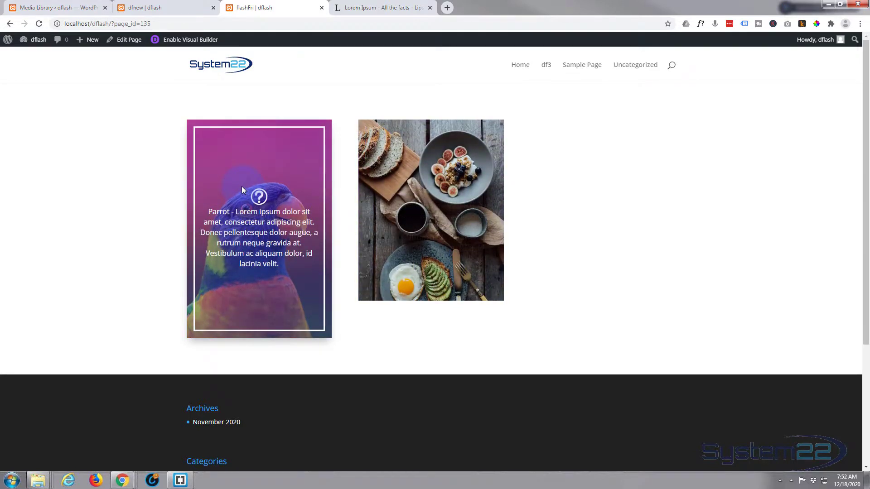
mouse_move(418, 174)
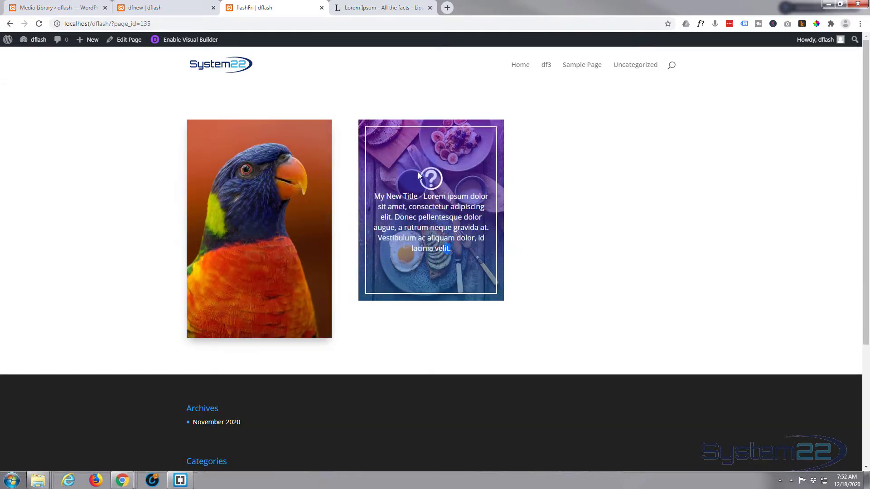